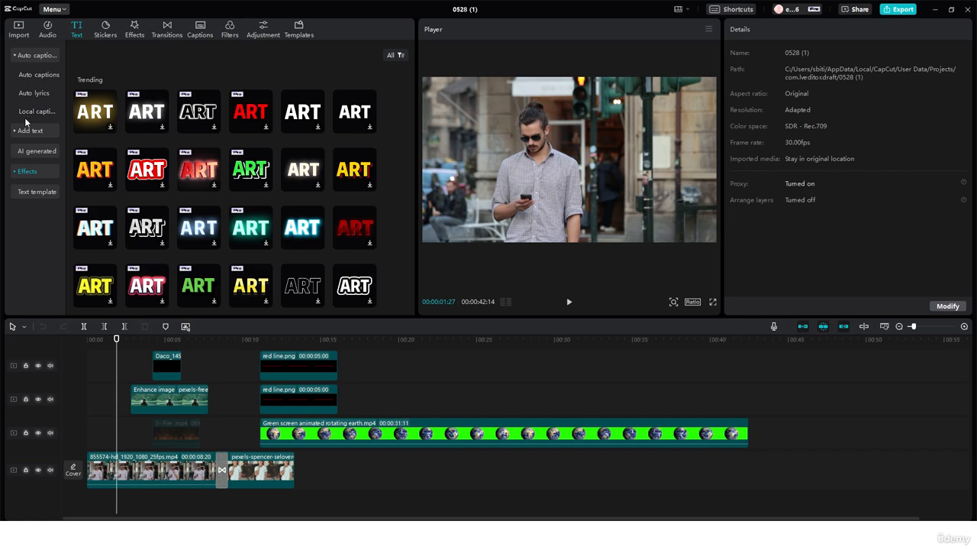
- Add a default text clip above the other tracks at about 17 s and extend its end to about 34 s
left_click(27, 129)
mouse_move(100, 97)
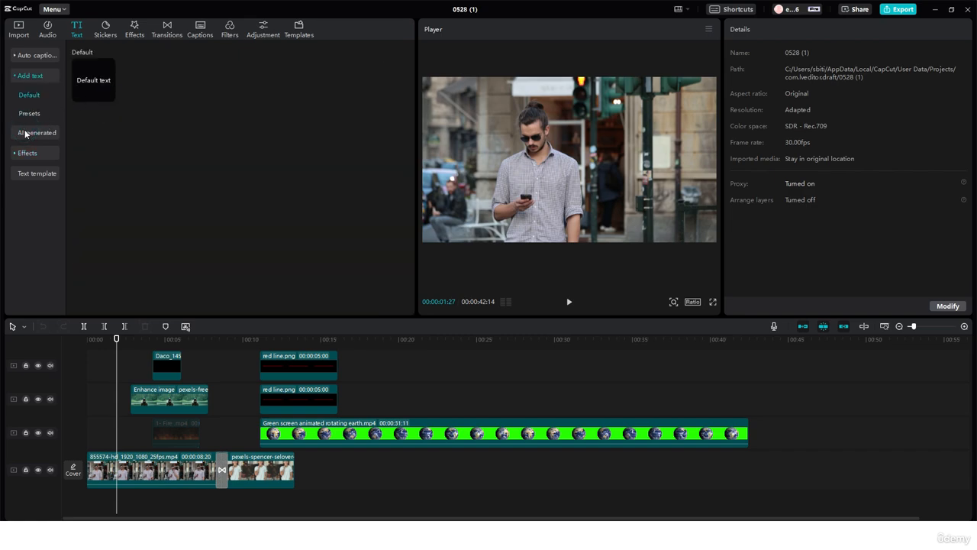
left_click_drag(80, 81, 360, 357)
left_click(359, 360)
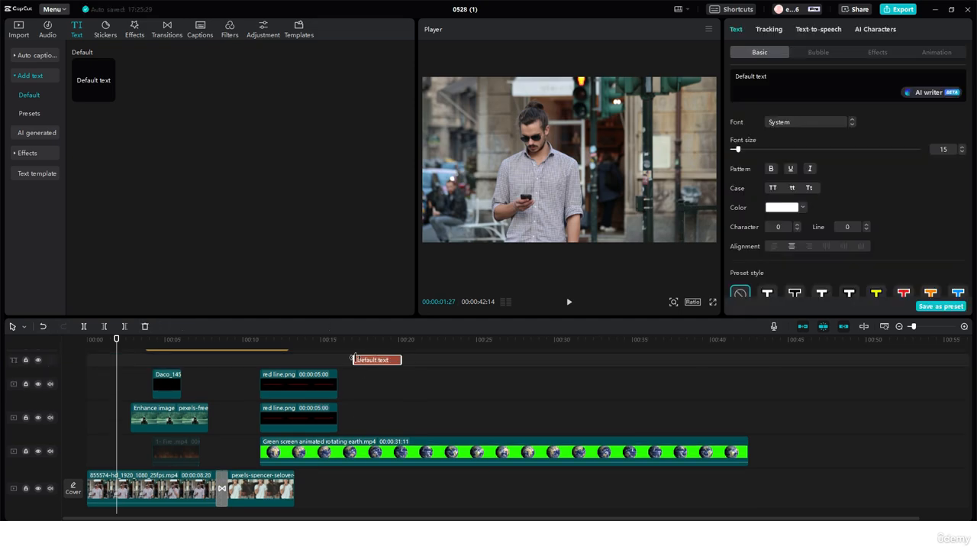
left_click_drag(405, 360, 611, 380)
- Disable the green screen rotating earth clip under the text and place the playhead at about 21 s
left_click_drag(371, 338, 475, 360)
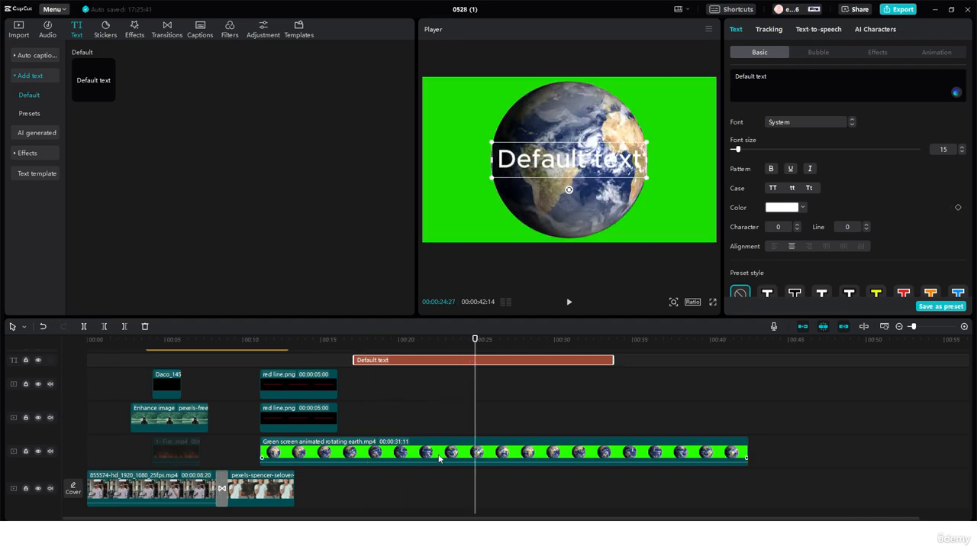
left_click(397, 461)
key("v")
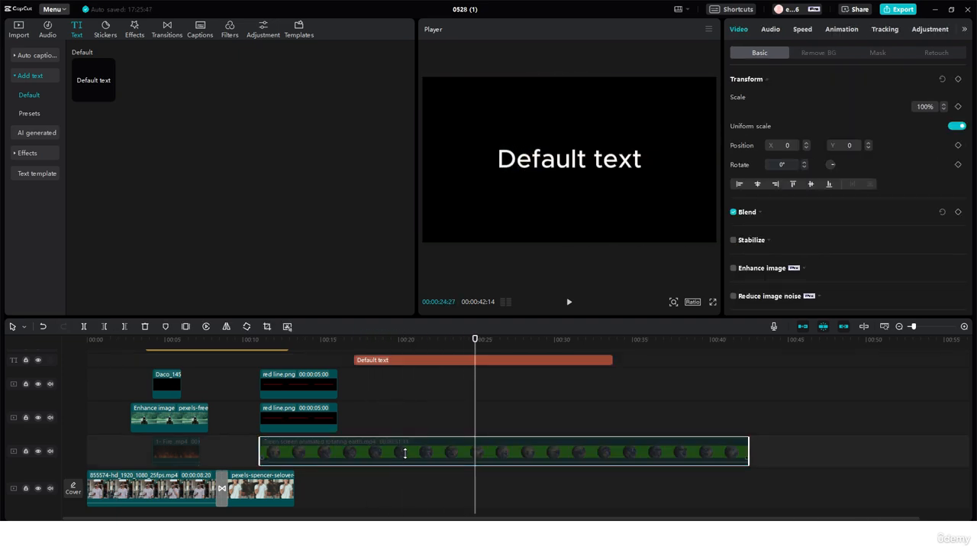
left_click_drag(475, 338, 409, 346)
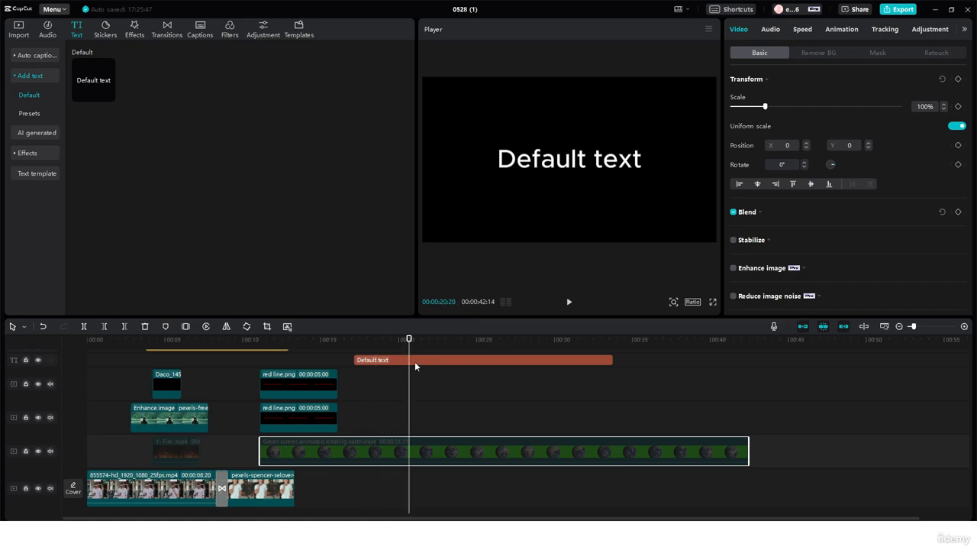
- Replace the default text of the text clip with "capcut editor"
left_click(414, 360)
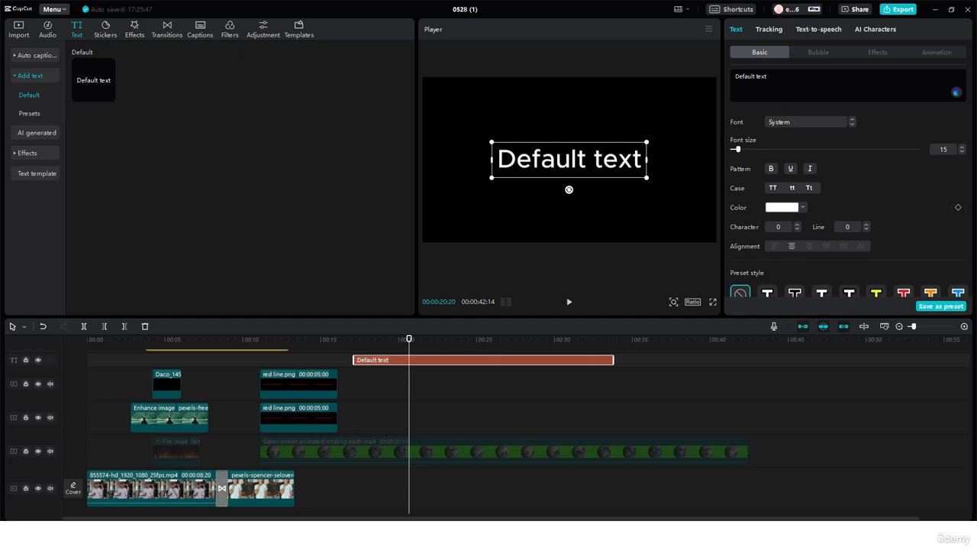
left_click_drag(792, 79, 729, 81)
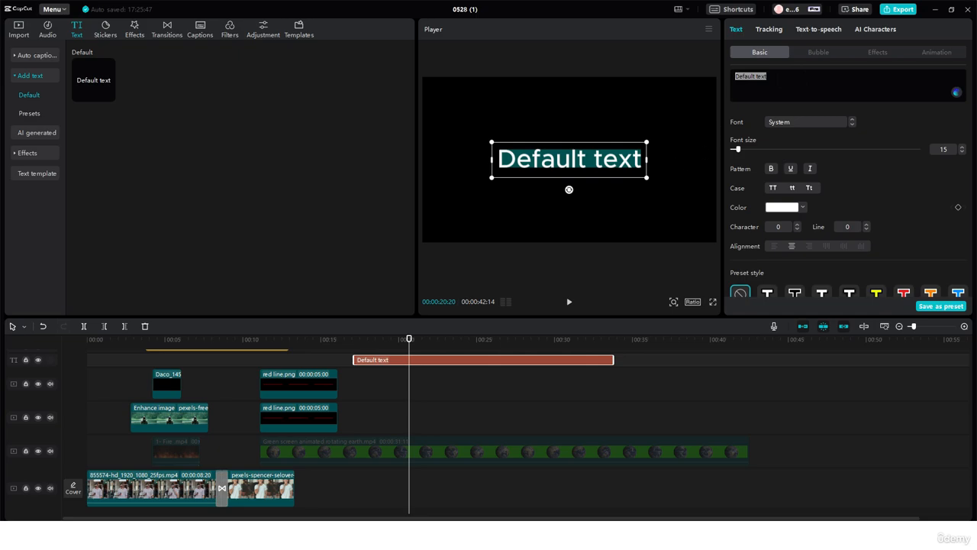
type("ca")
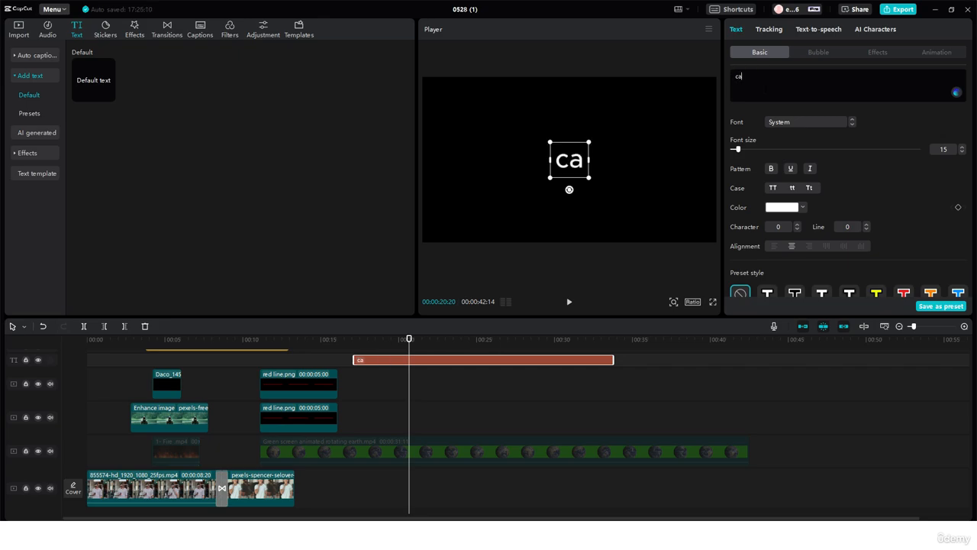
type("pcut ediot")
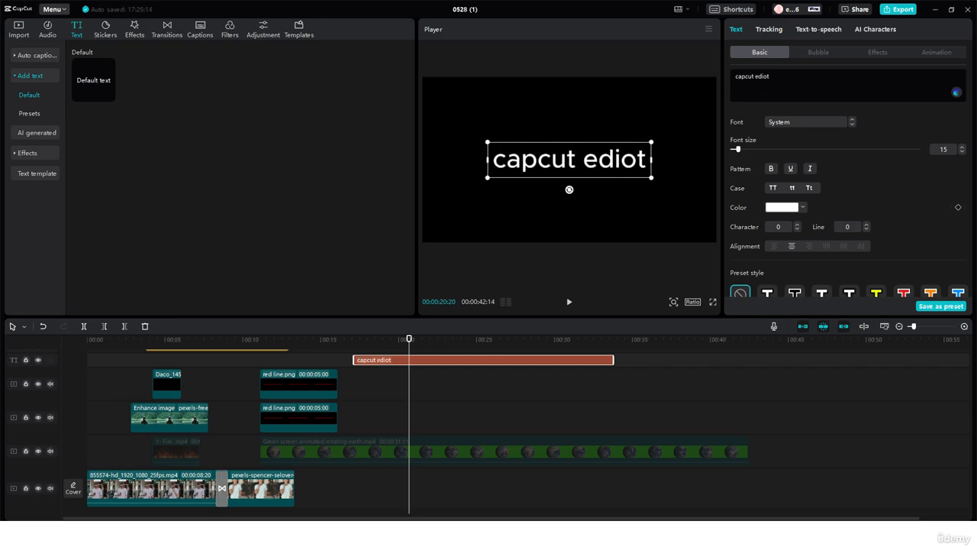
key("BackSpace")
key("BackSpace")
type("tor")
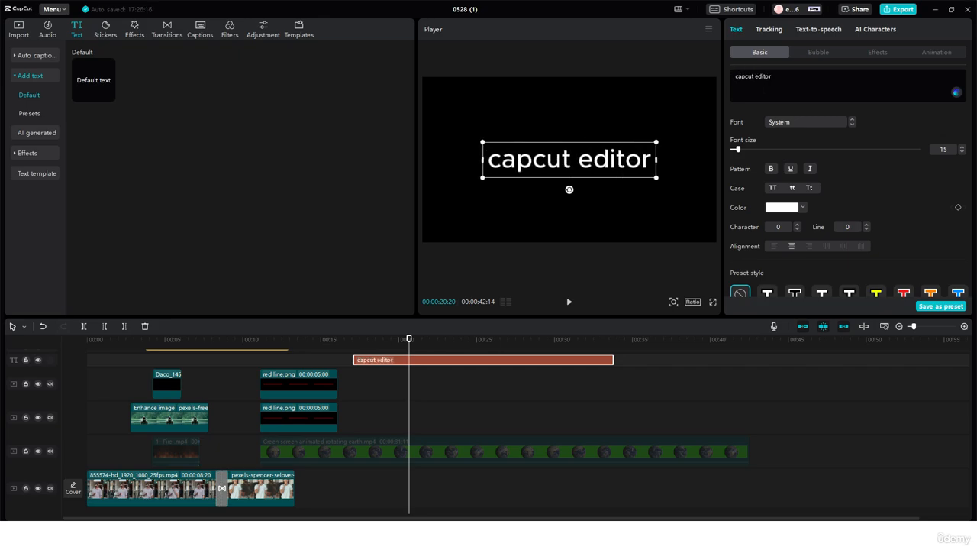
- Browse the available fonts for the title, both the full list and the commercial-use selection
left_click(800, 121)
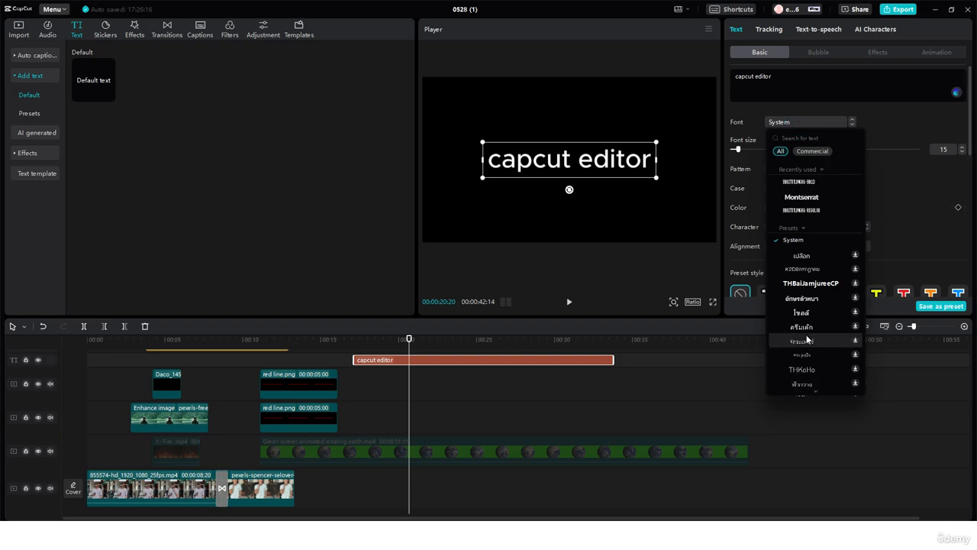
scroll(805, 319, "down", 1)
scroll(806, 319, "down", 2)
scroll(794, 309, "down", 2)
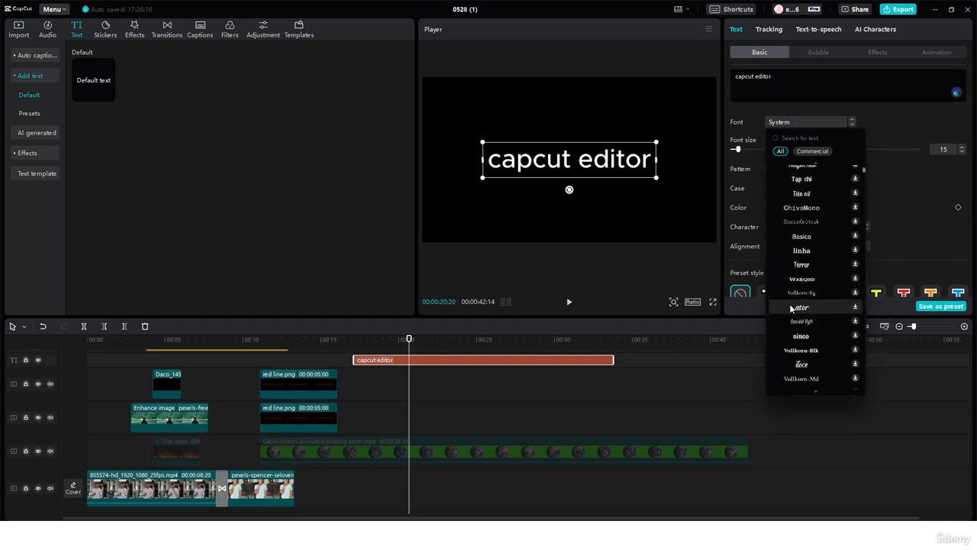
scroll(791, 308, "down", 5)
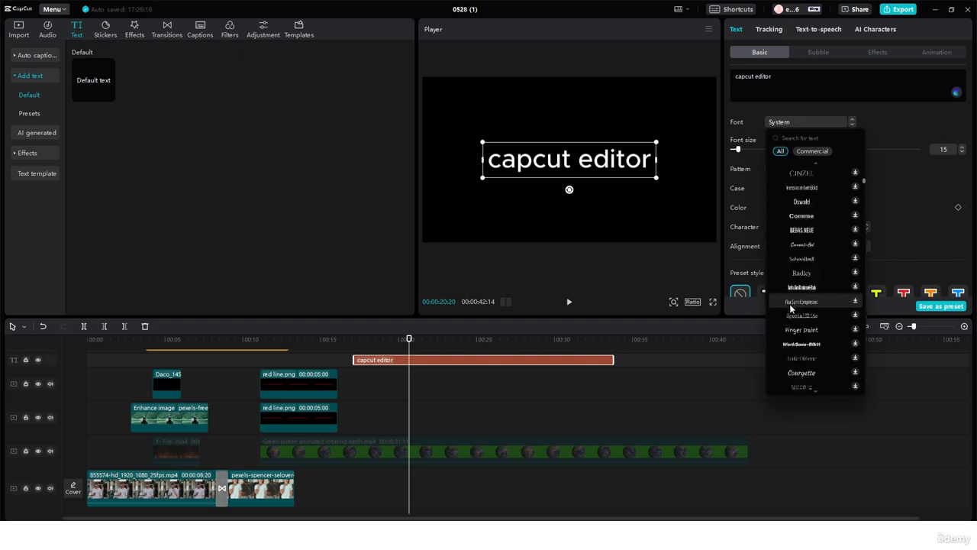
scroll(792, 307, "down", 6)
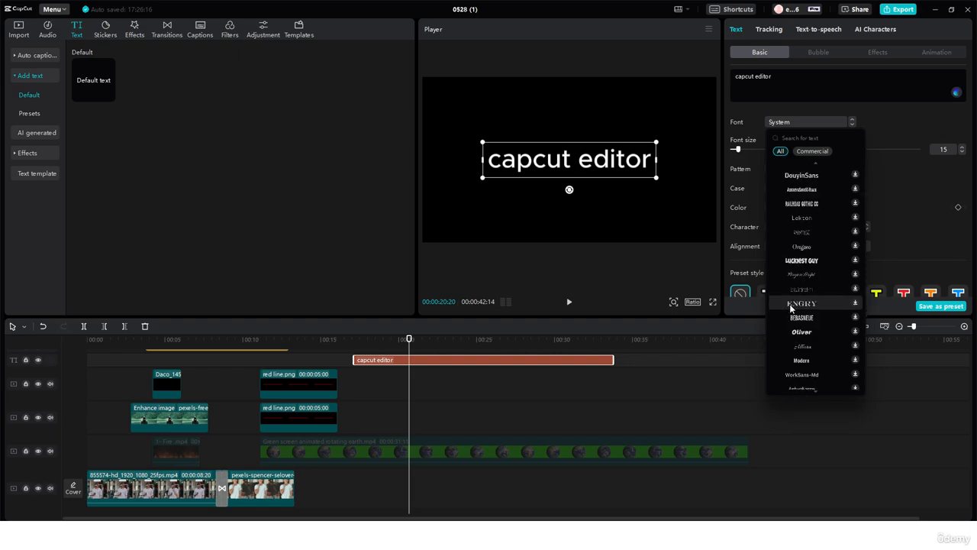
scroll(791, 307, "down", 4)
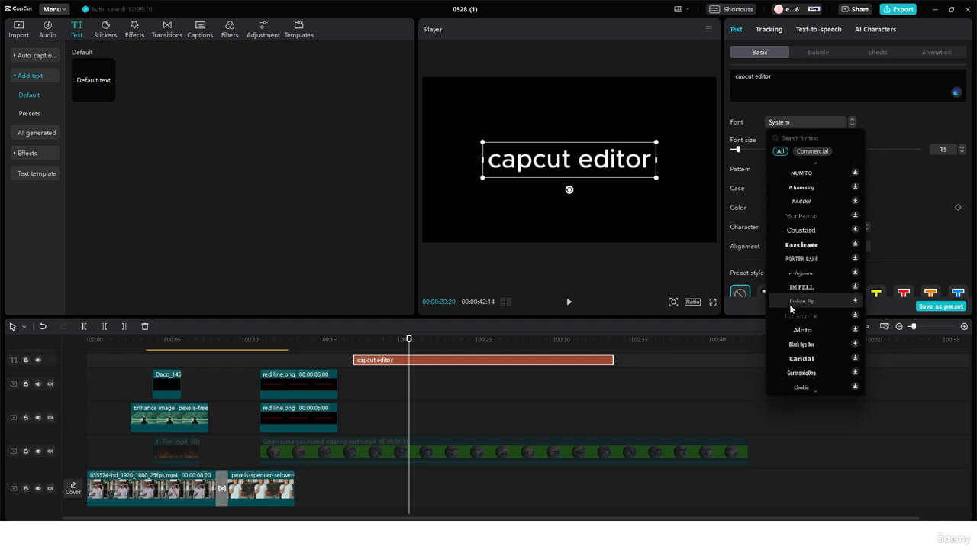
scroll(785, 271, "down", 5)
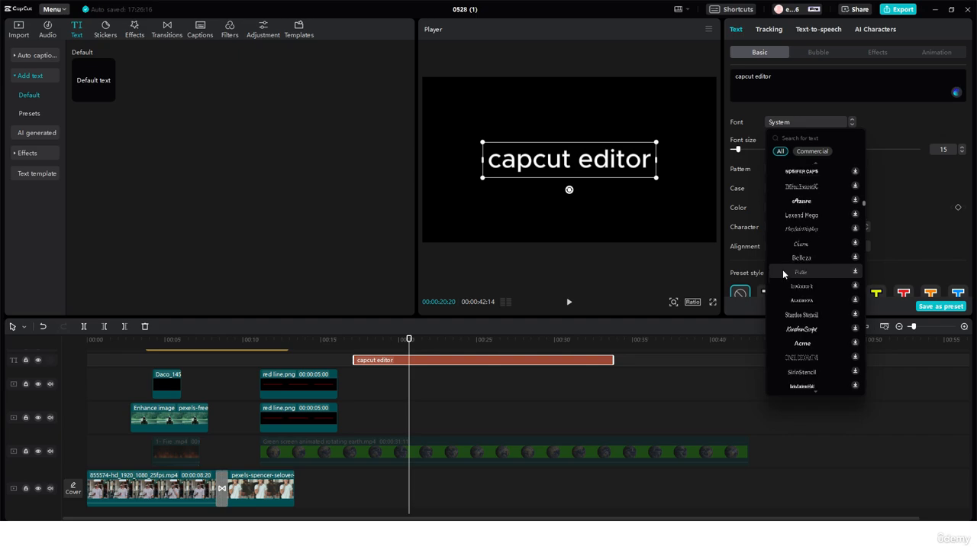
scroll(782, 269, "down", 5)
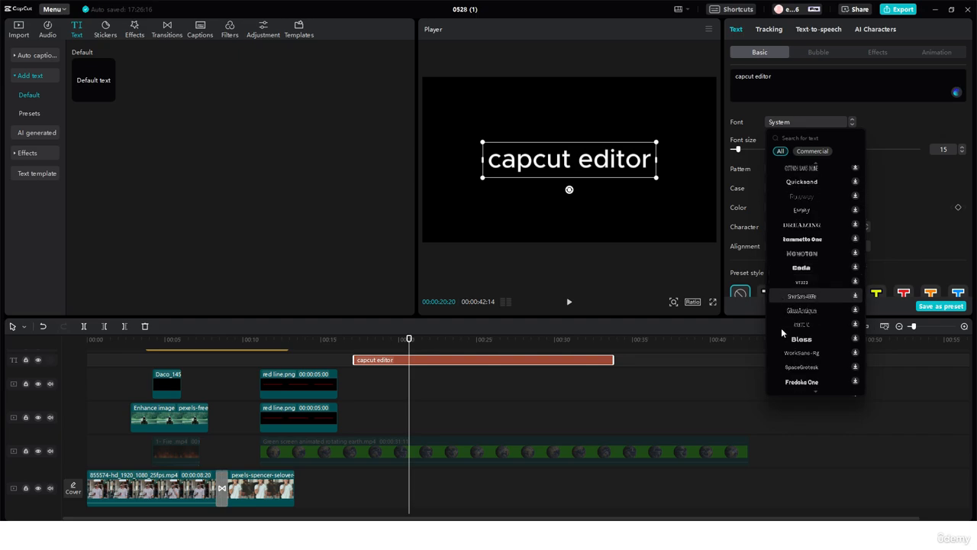
scroll(813, 388, "down", 8)
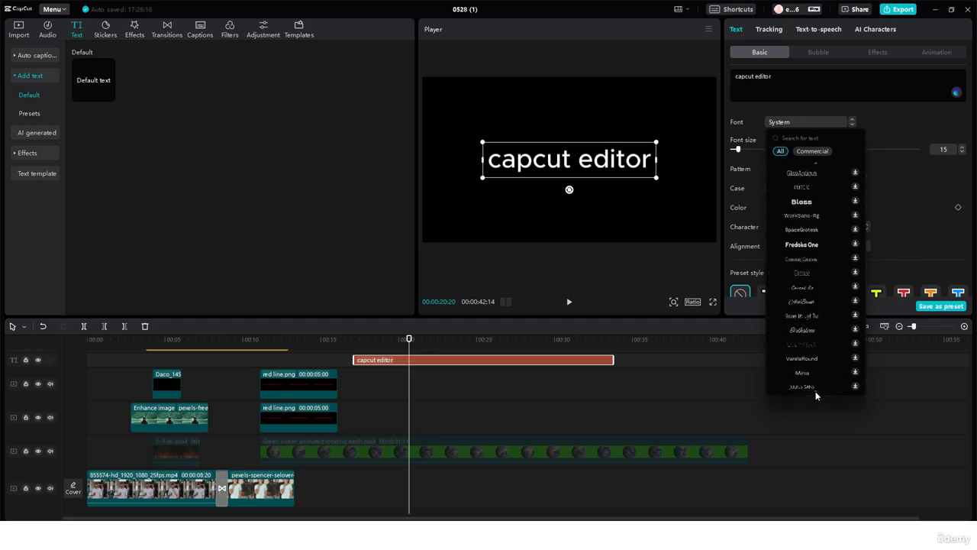
scroll(815, 391, "down", 5)
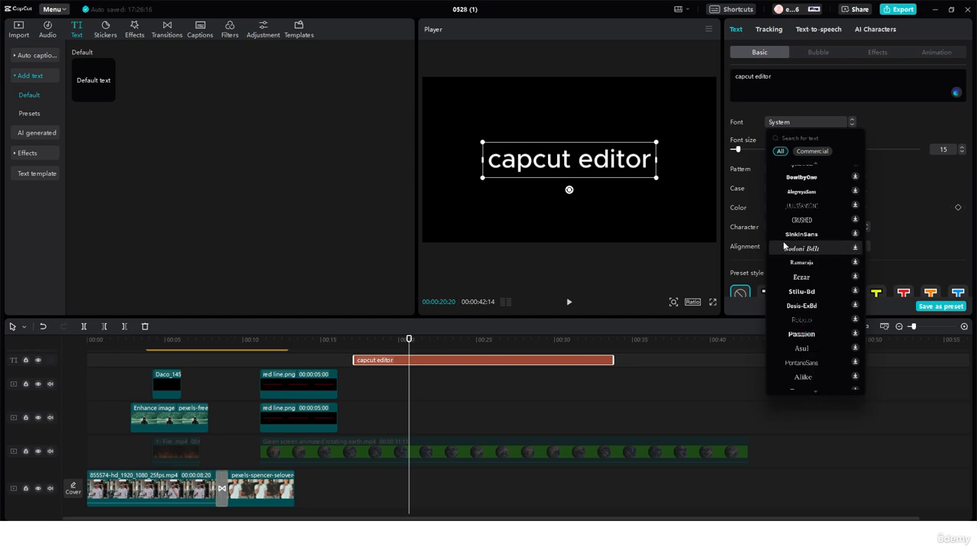
left_click(814, 150)
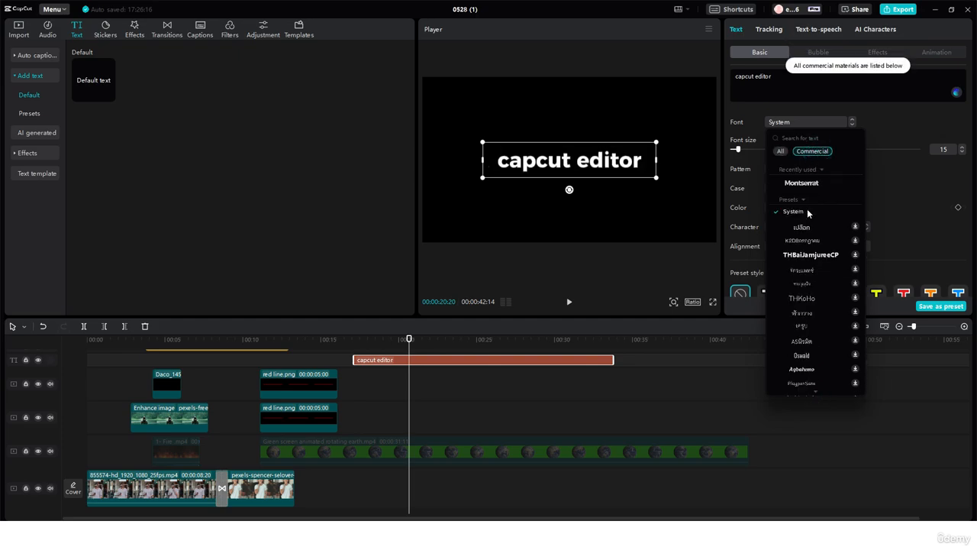
scroll(814, 305, "down", 3)
scroll(811, 306, "down", 5)
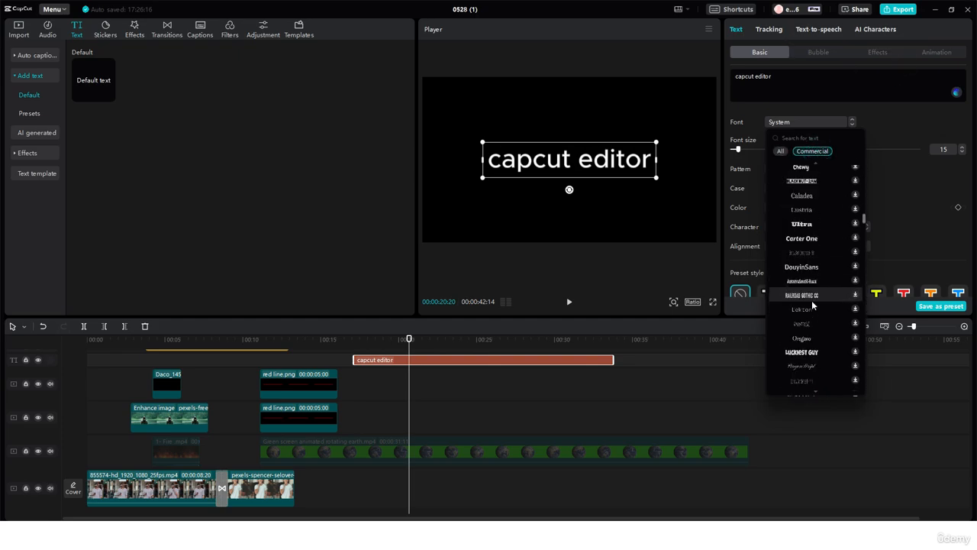
scroll(805, 244, "up", 5)
left_click(780, 150)
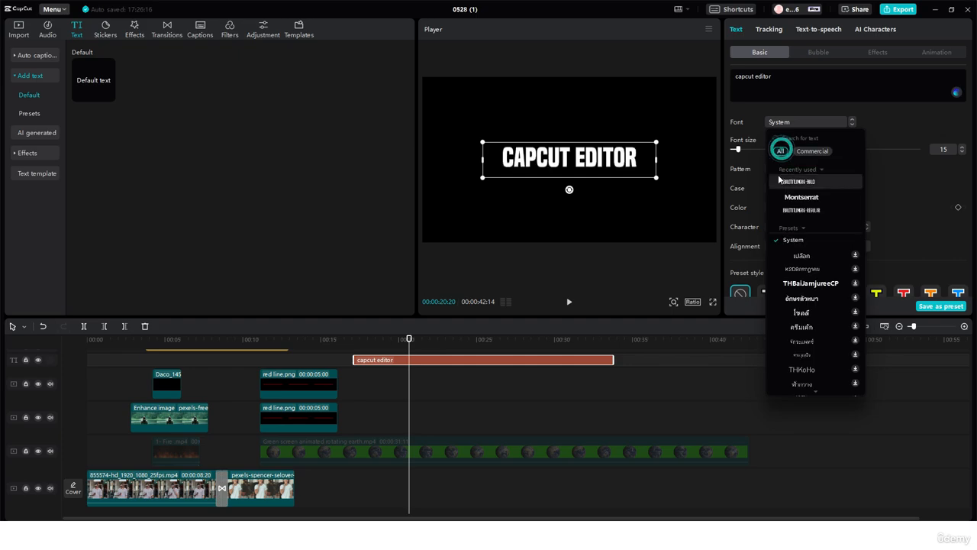
- Set the title's font to Montserrat and convert its case to uppercase
left_click(782, 139)
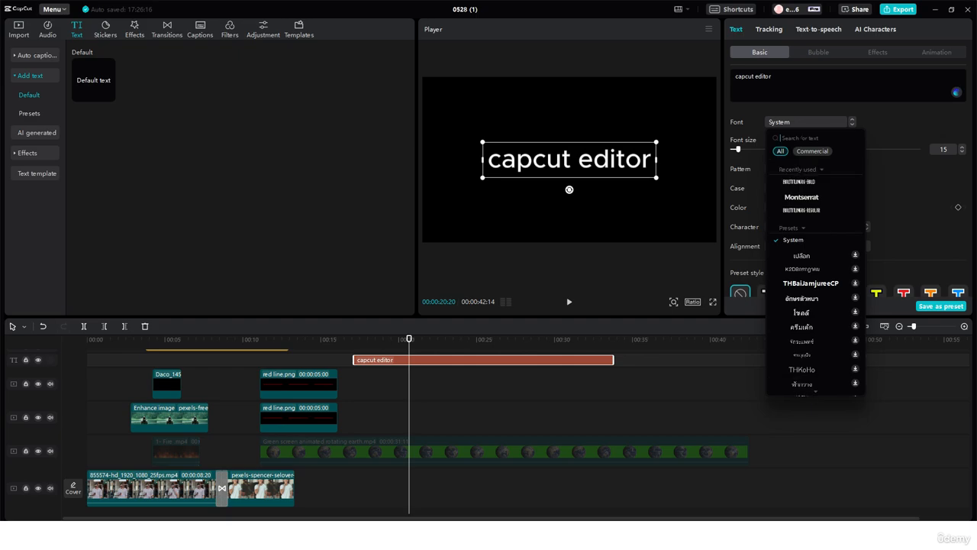
type("i")
key("BackSpace")
type("mon")
left_click(801, 197)
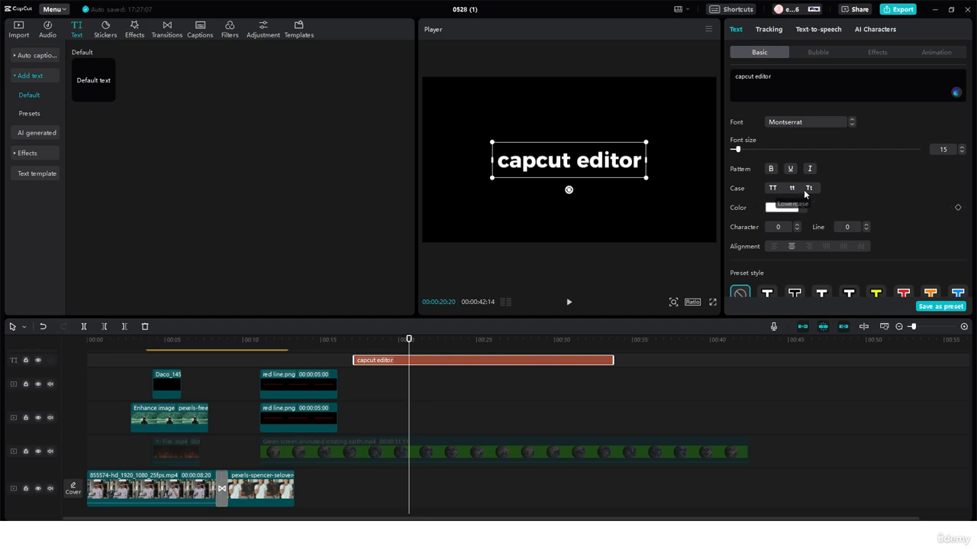
left_click(772, 191)
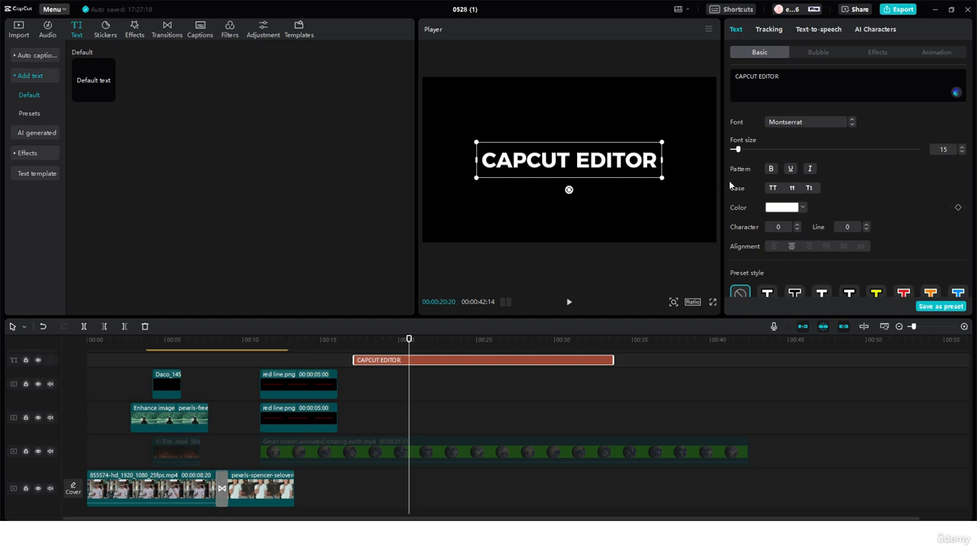
- Scale the title slightly smaller in the preview and set its font size to 25
left_click_drag(664, 178, 760, 196)
left_click_drag(776, 284, 620, 203)
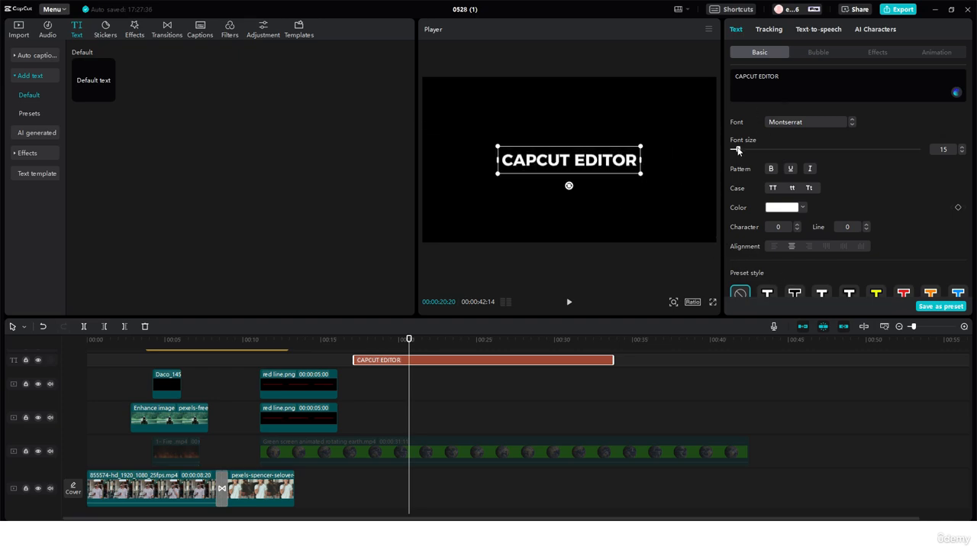
mouse_move(737, 152)
left_mouse_down()
mouse_move(758, 150)
mouse_move(746, 154)
left_mouse_up()
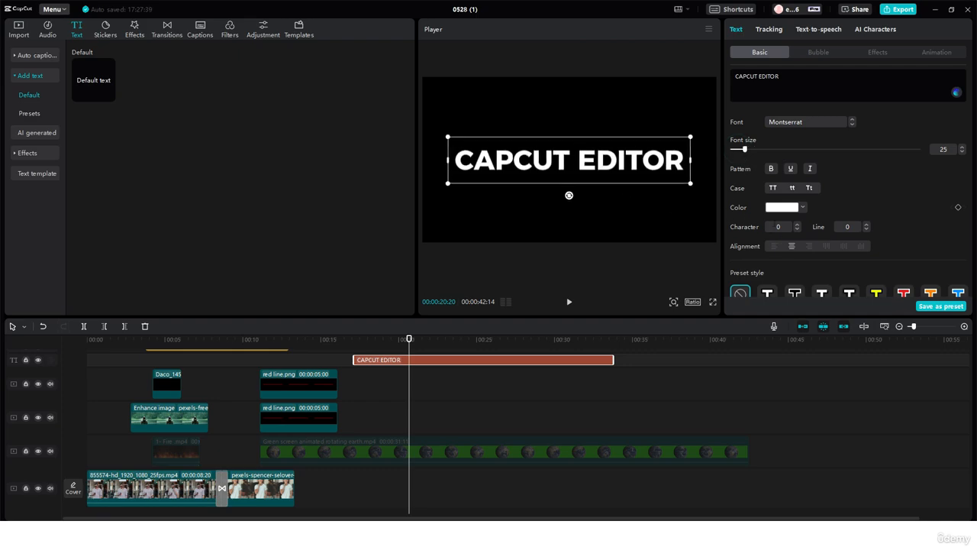
- Try other text colours for the title in the colour picker and return to white
scroll(783, 212, "down", 1)
left_click(783, 170)
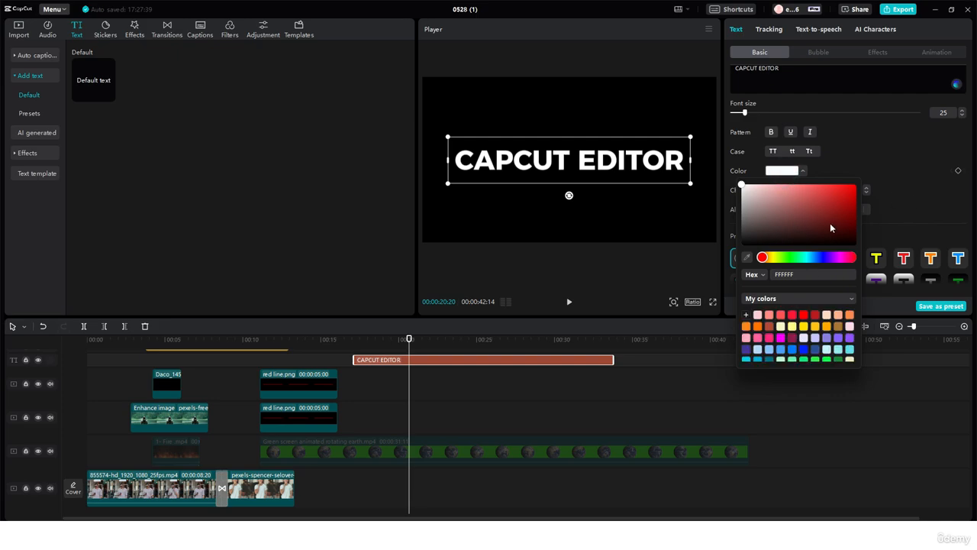
left_click_drag(822, 215, 728, 171)
left_click(903, 153)
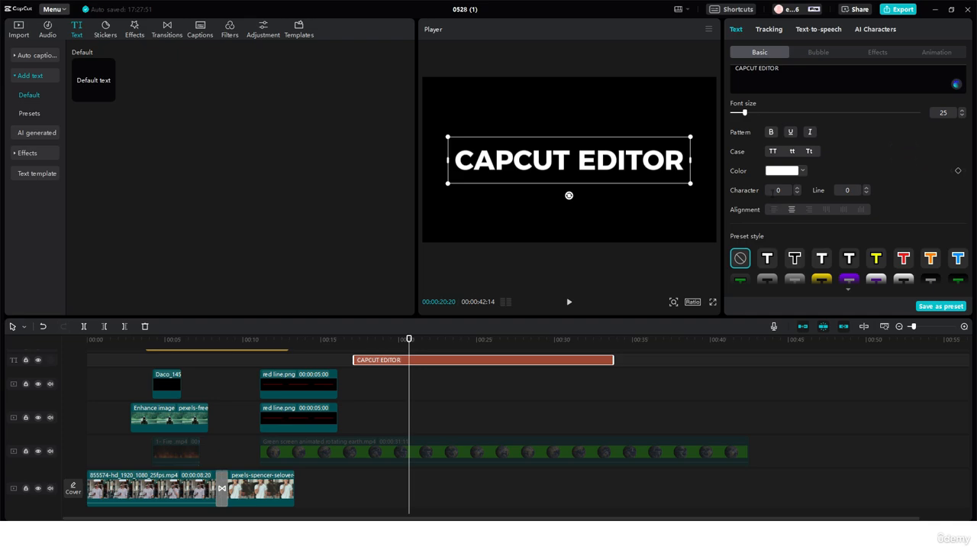
- Left-align the title and widen its text box to both side edges of the video frame
left_click(771, 189)
scroll(790, 193, "down", 3)
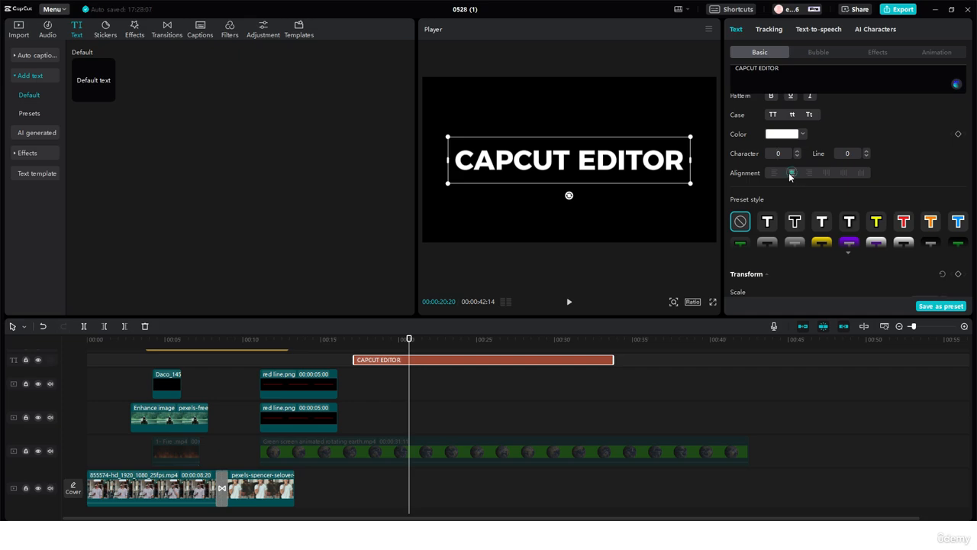
left_click(791, 171)
left_click(774, 174)
left_click_drag(659, 163, 661, 160)
left_click_drag(448, 159, 424, 160)
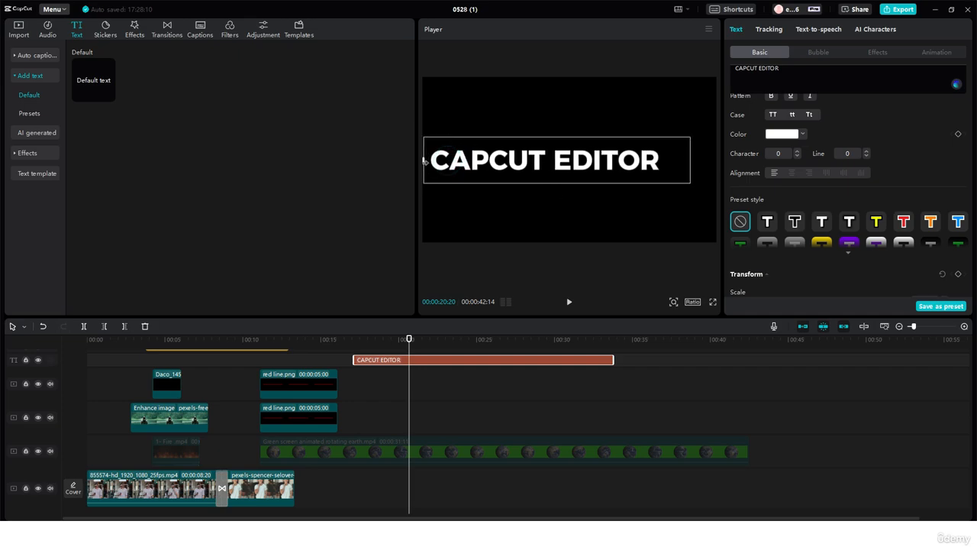
left_click_drag(690, 162, 715, 160)
- Compare centre and left alignment within the widened text box and leave the title centred
left_click(795, 174)
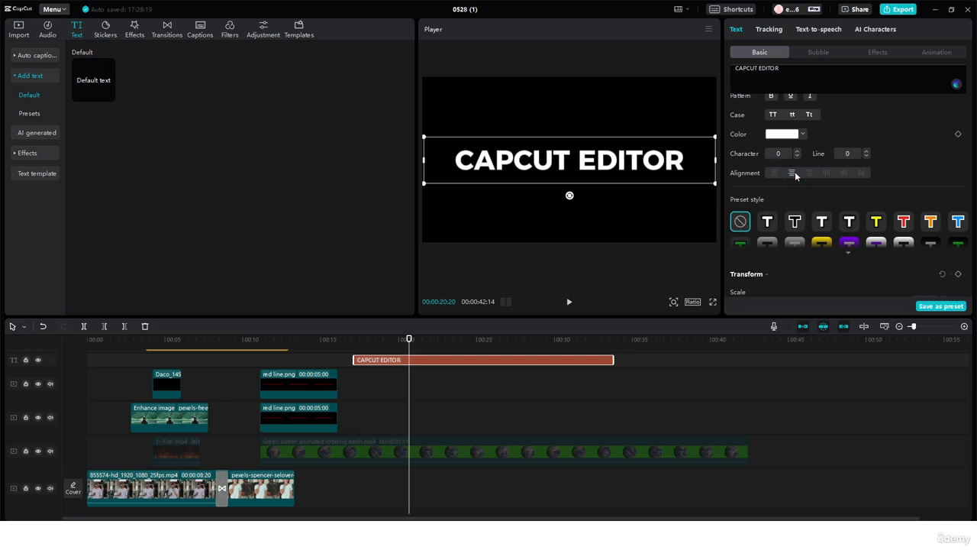
left_click(774, 173)
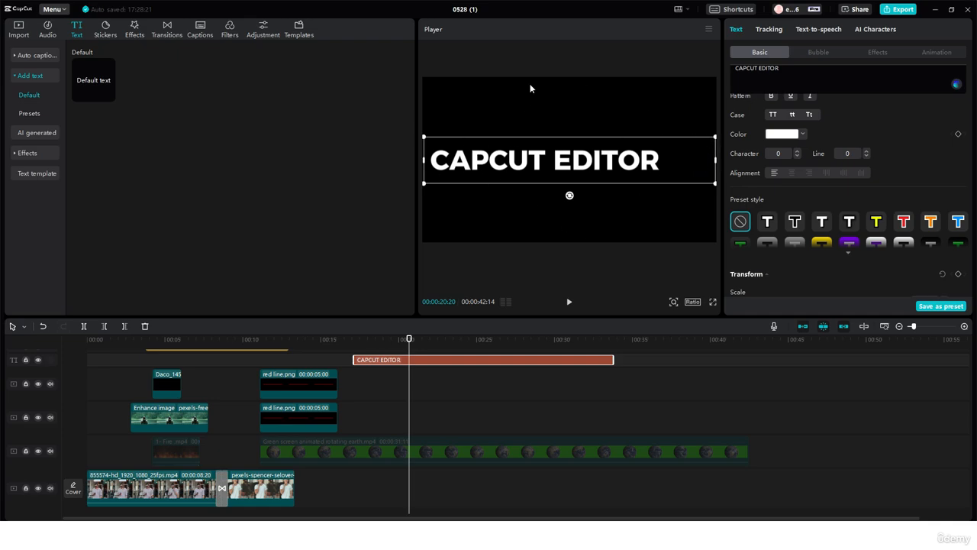
left_click(797, 174)
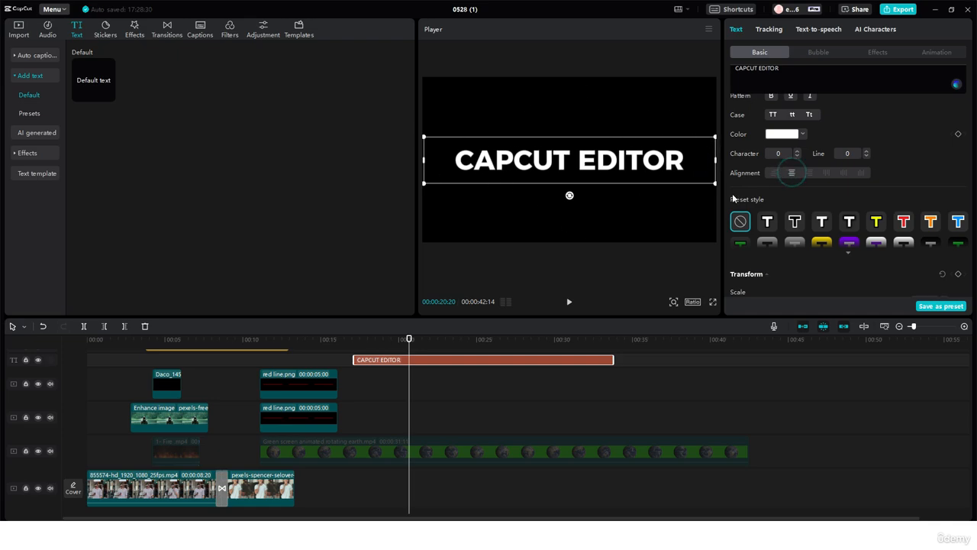
- Try several preset styles on the title, including the glowing green and yellow ones, the orange one and plain white, and reset to no preset
scroll(805, 181, "down", 1)
left_click(847, 217)
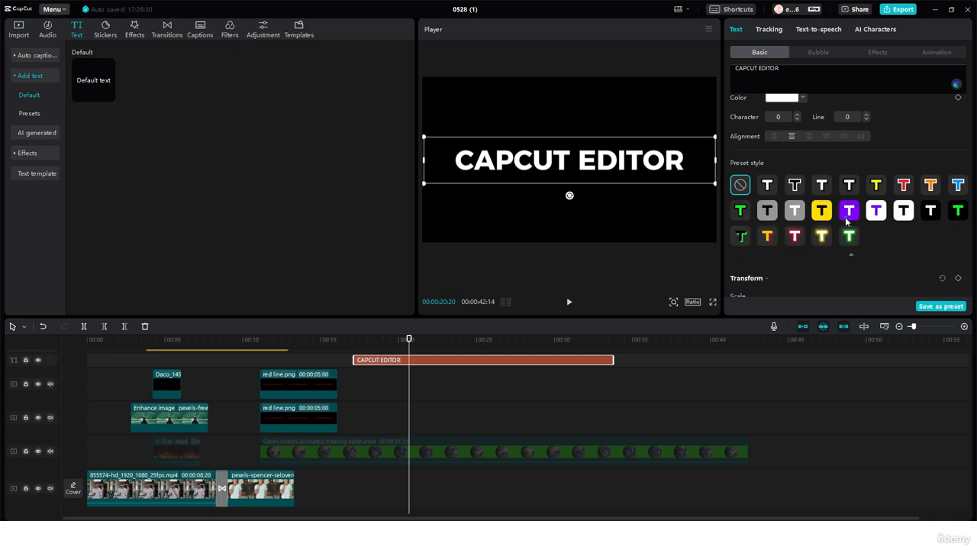
scroll(831, 213, "down", 1)
left_click(849, 199)
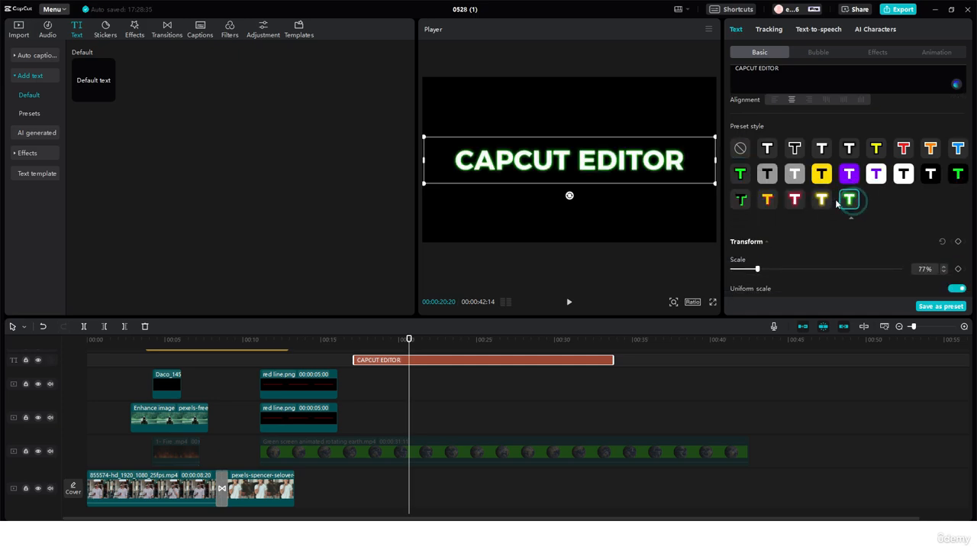
left_click(821, 200)
left_click(767, 199)
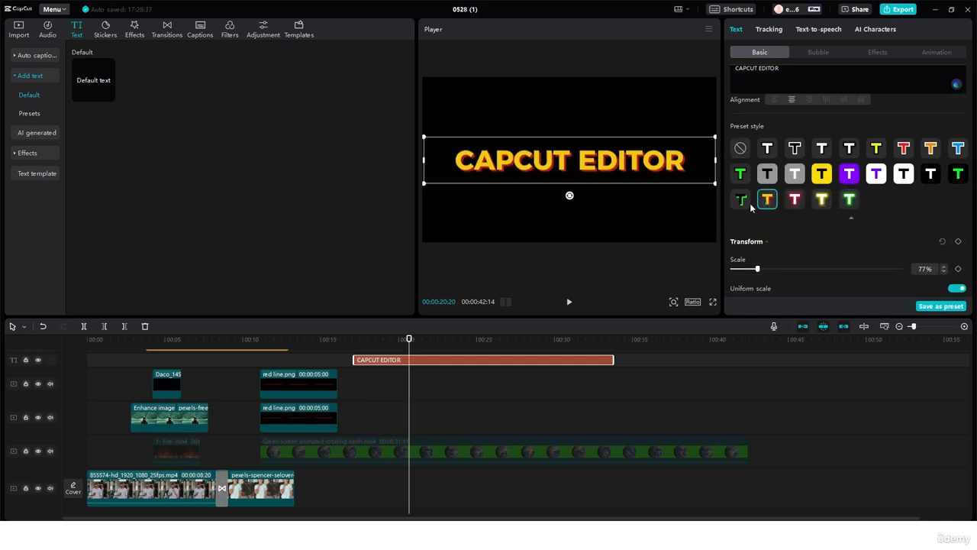
left_click(740, 199)
left_click(741, 174)
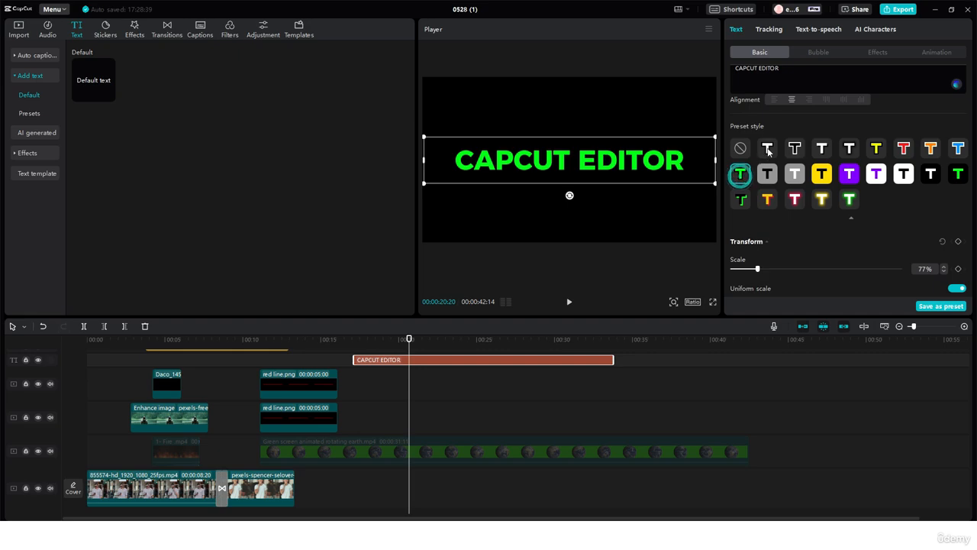
left_click(767, 148)
scroll(777, 166, "down", 1)
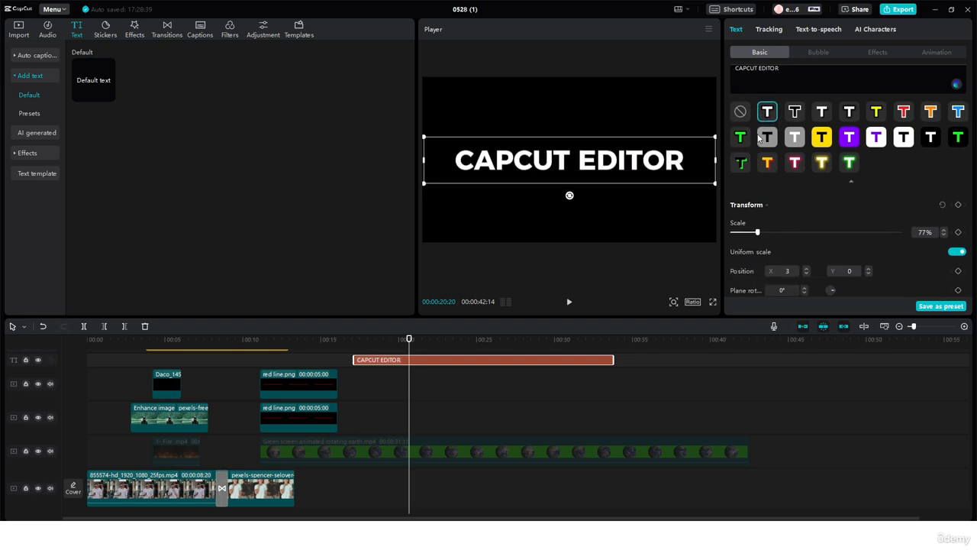
scroll(776, 167, "up", 1)
left_click(739, 149)
- Set the title's scale to 85% and move it slightly lower in the preview to about X 0, Y -103
scroll(781, 201, "down", 4)
scroll(781, 202, "up", 3)
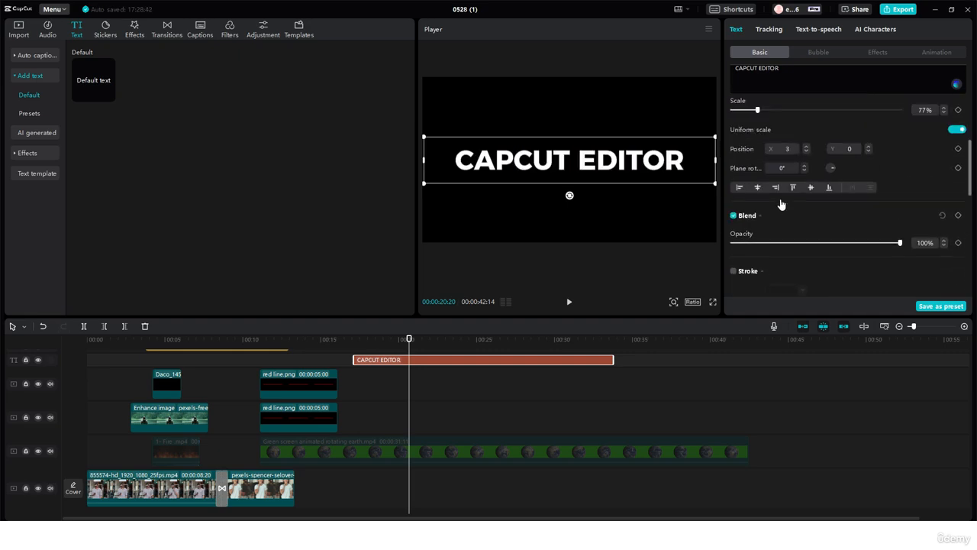
scroll(781, 204, "down", 1)
scroll(781, 205, "down", 1)
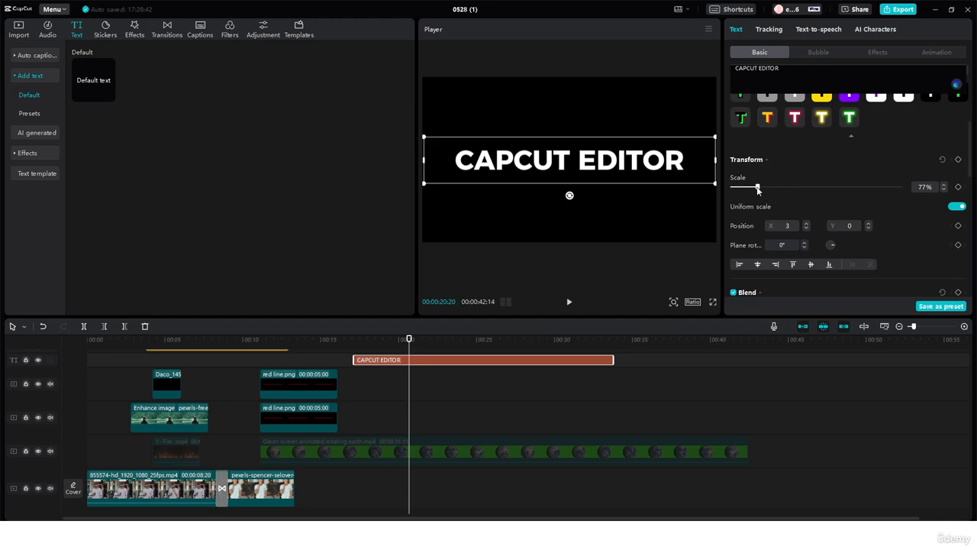
mouse_move(757, 186)
left_mouse_down()
mouse_move(779, 187)
mouse_move(760, 188)
left_mouse_up()
scroll(742, 203, "down", 2)
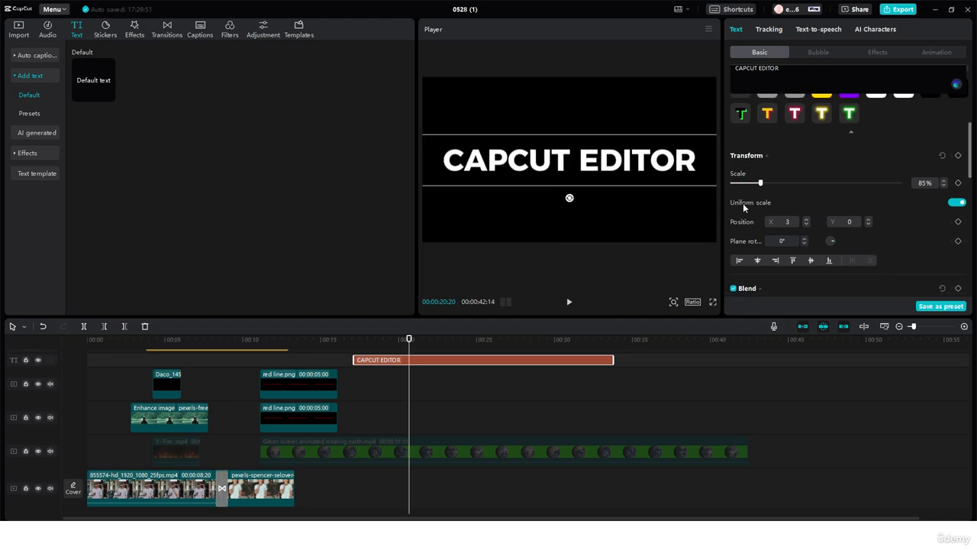
mouse_move(610, 168)
left_mouse_down()
mouse_move(611, 133)
mouse_move(608, 182)
mouse_move(612, 176)
left_mouse_up()
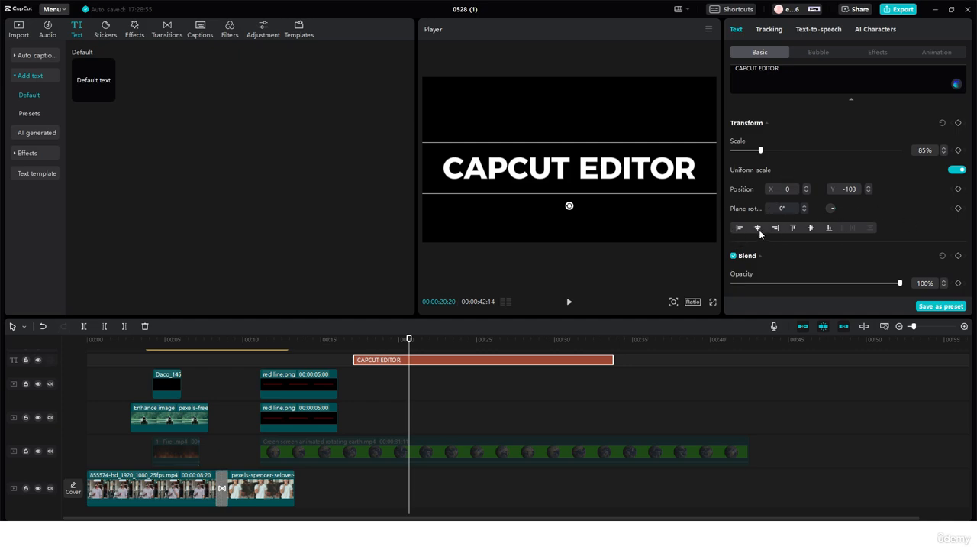
- Try a lower blend opacity for the title and return it to 100%
scroll(766, 228, "down", 3)
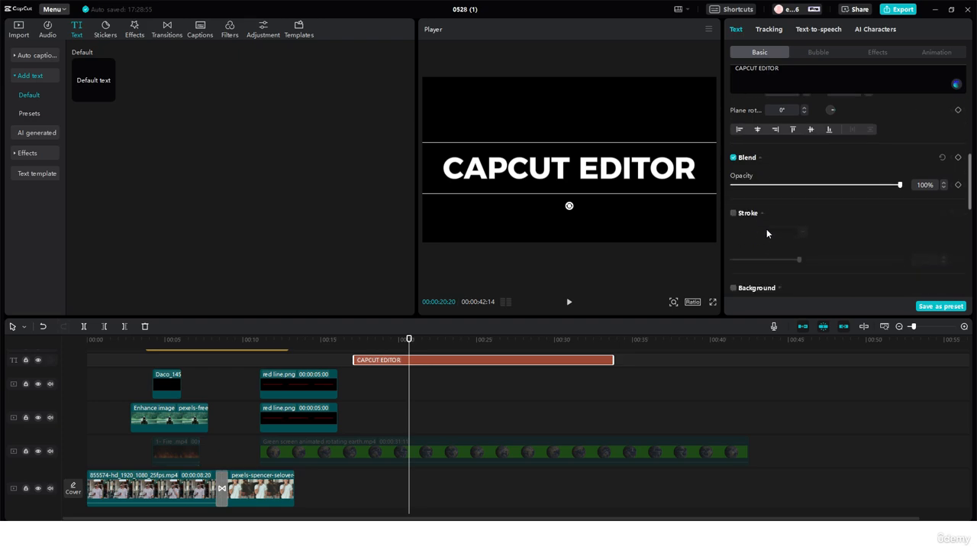
scroll(766, 228, "up", 4)
scroll(766, 229, "down", 1)
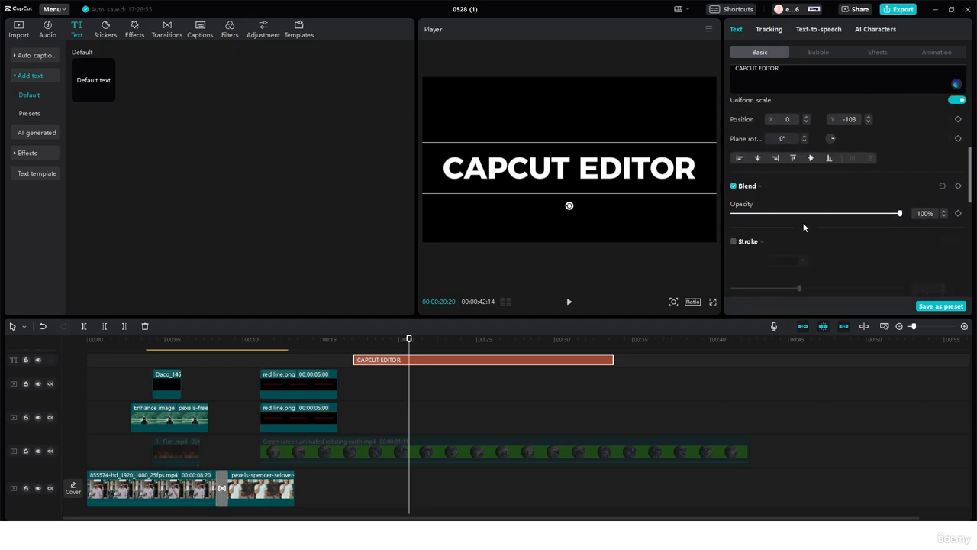
left_click_drag(856, 204, 894, 209)
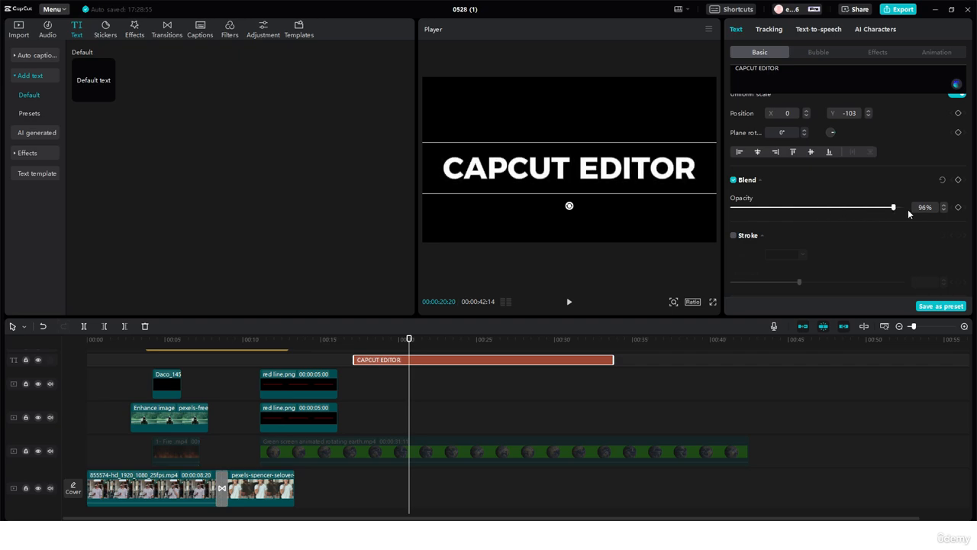
left_click(762, 182)
left_click(763, 181)
- Try a red FF0000 stroke on the title, reduce its thickness to 0 and turn the stroke off again
scroll(802, 241, "down", 4)
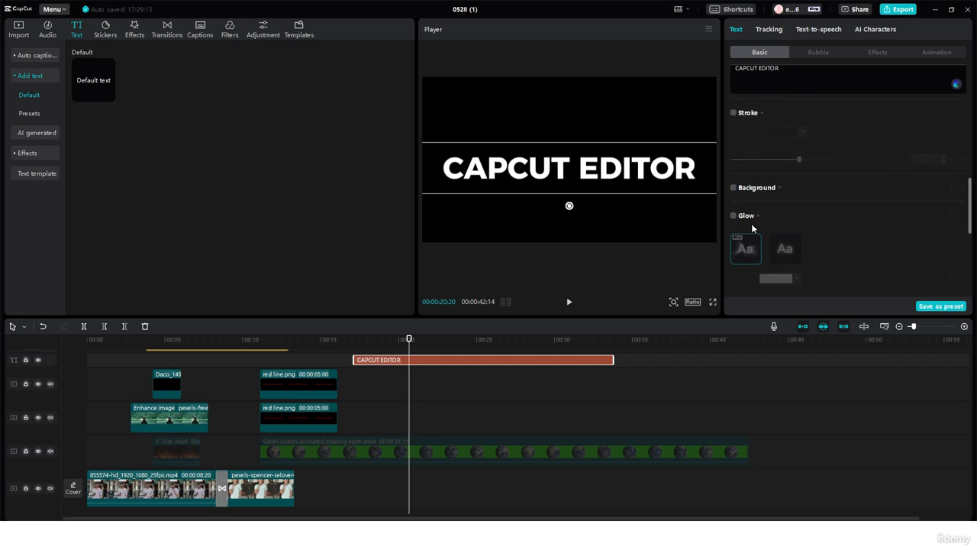
left_click(732, 113)
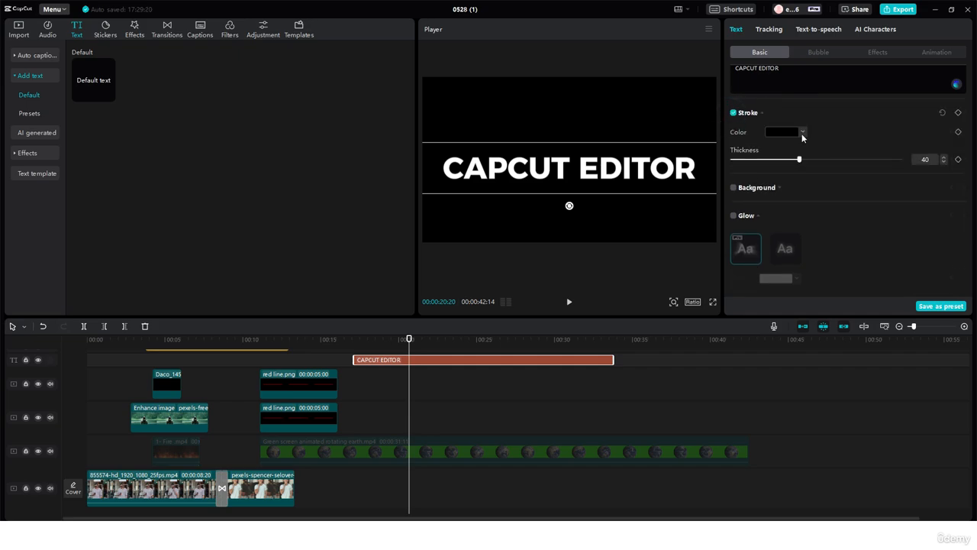
left_click(790, 132)
left_click(865, 142)
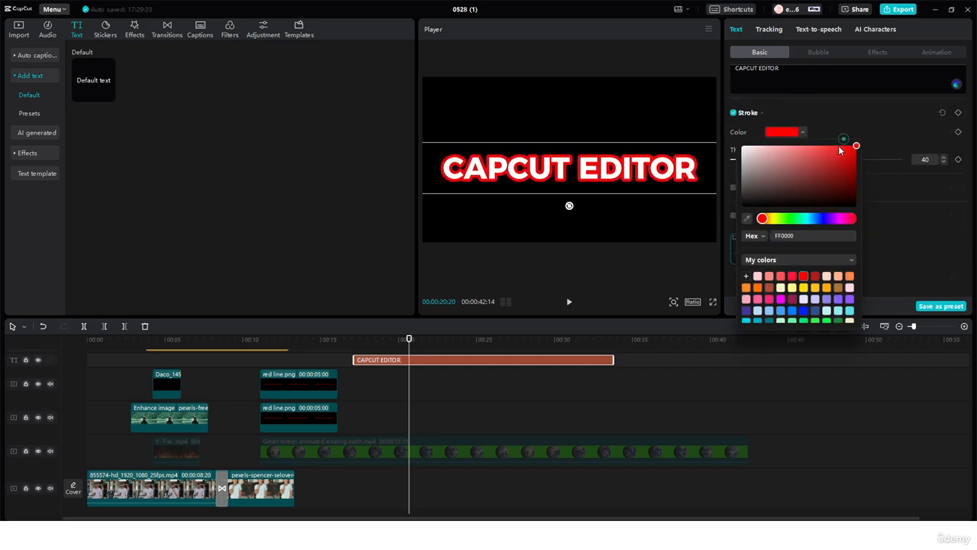
left_click(814, 120)
mouse_move(798, 159)
left_mouse_down()
mouse_move(759, 160)
mouse_move(779, 159)
left_mouse_up()
mouse_move(839, 160)
left_mouse_down()
mouse_move(877, 160)
mouse_move(709, 152)
left_mouse_up()
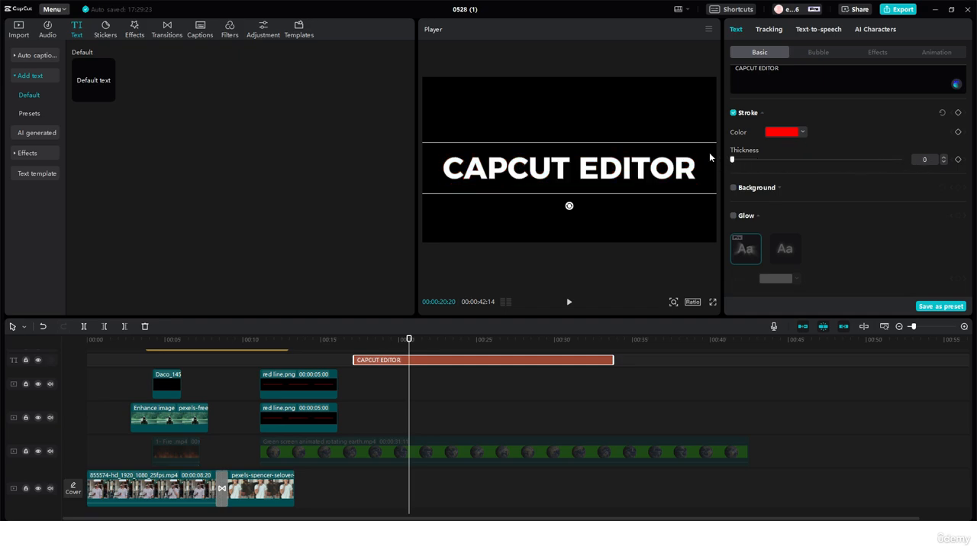
left_click(771, 134)
left_click(732, 113)
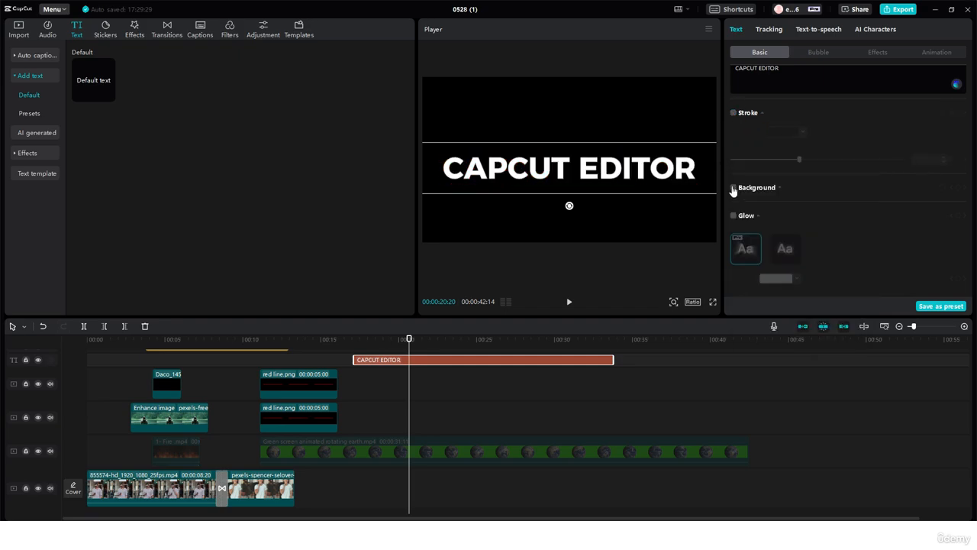
- Try a red background behind the title, compare the second background style with rounded corners, and switch the background off
left_click(733, 187)
scroll(778, 199, "down", 1)
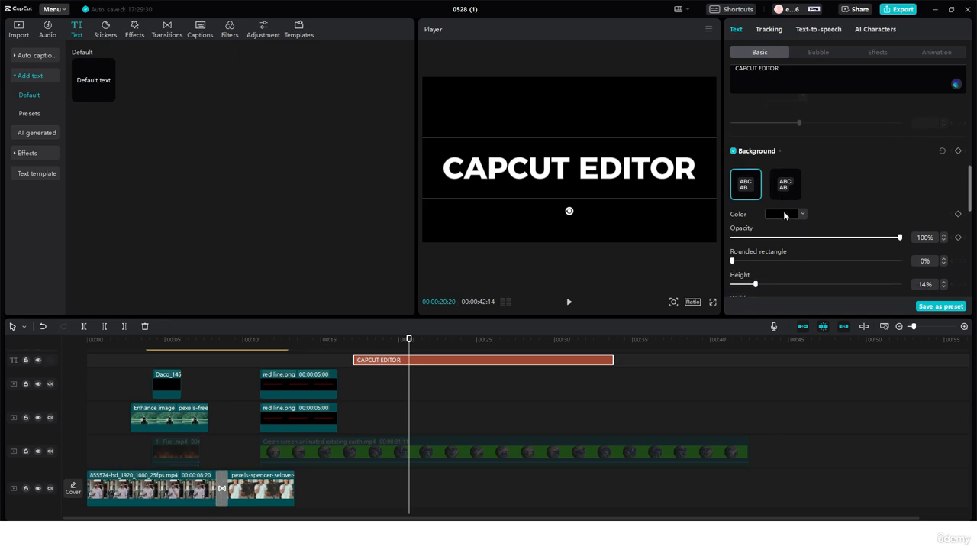
left_click(785, 214)
left_click(746, 244)
left_click_drag(745, 244, 884, 218)
left_click(873, 165)
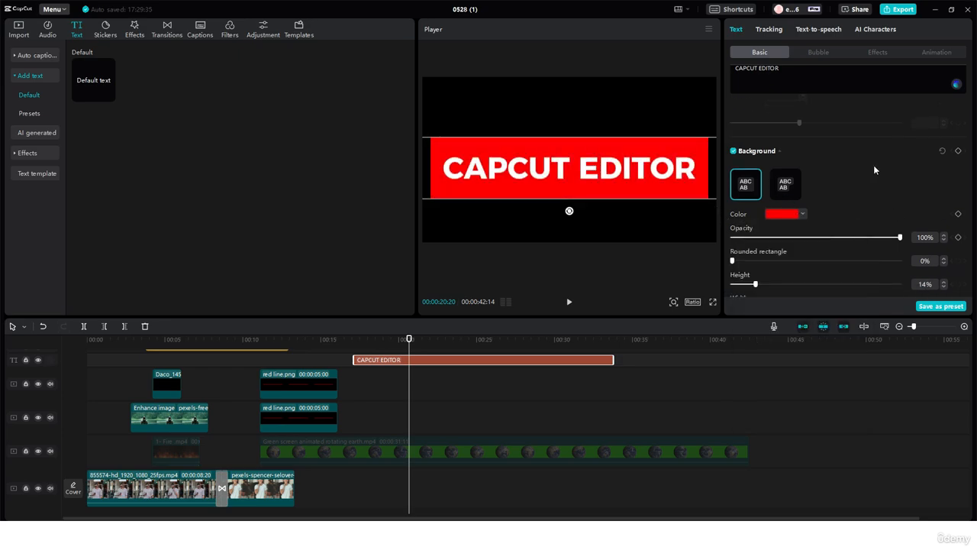
left_click(785, 183)
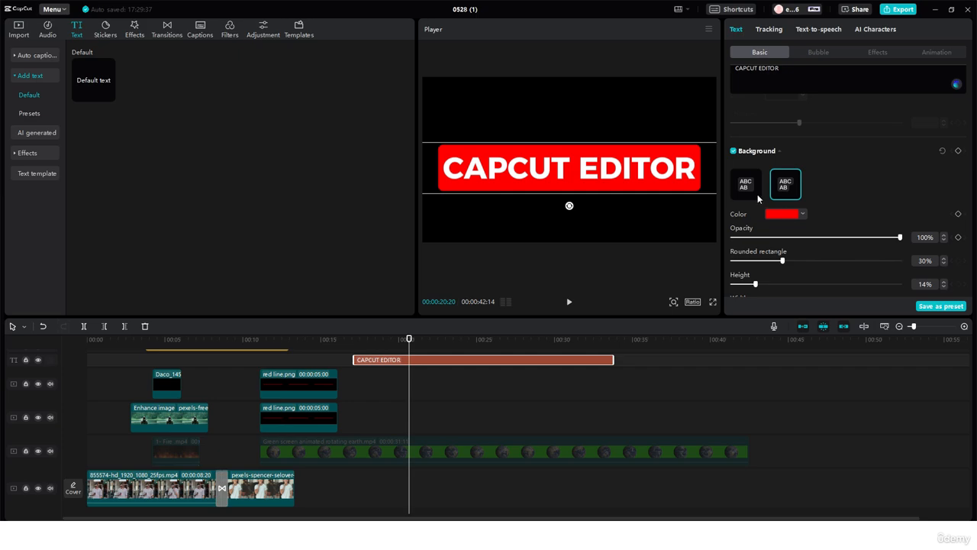
scroll(793, 249, "down", 1)
left_click_drag(806, 200, 917, 215)
left_click(733, 114)
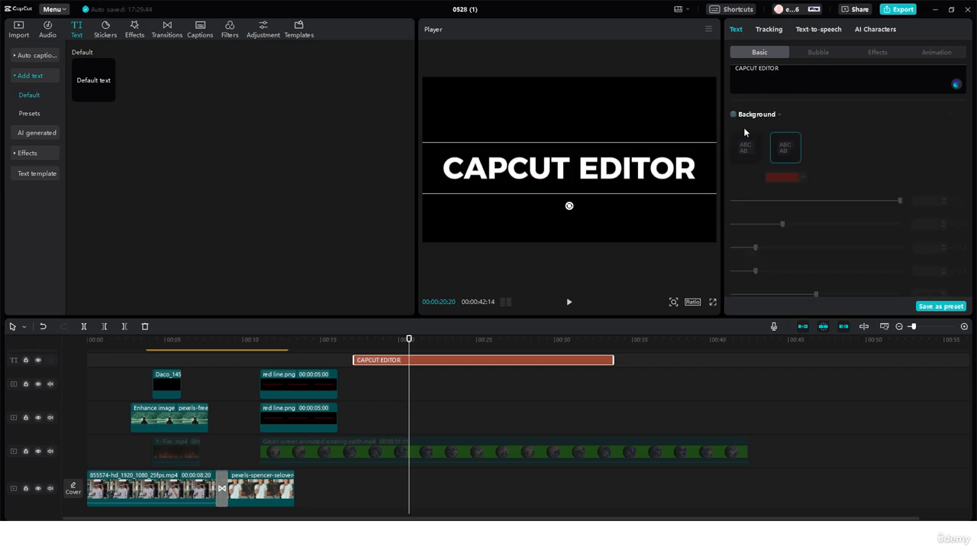
- Try both glow styles on the title and turn the glow off
scroll(766, 166, "down", 5)
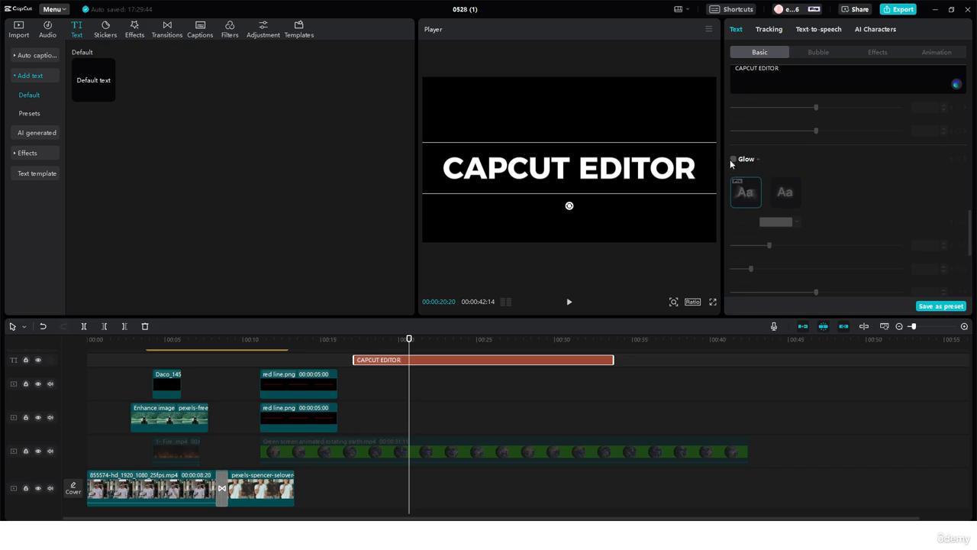
left_click(733, 158)
left_click(790, 204)
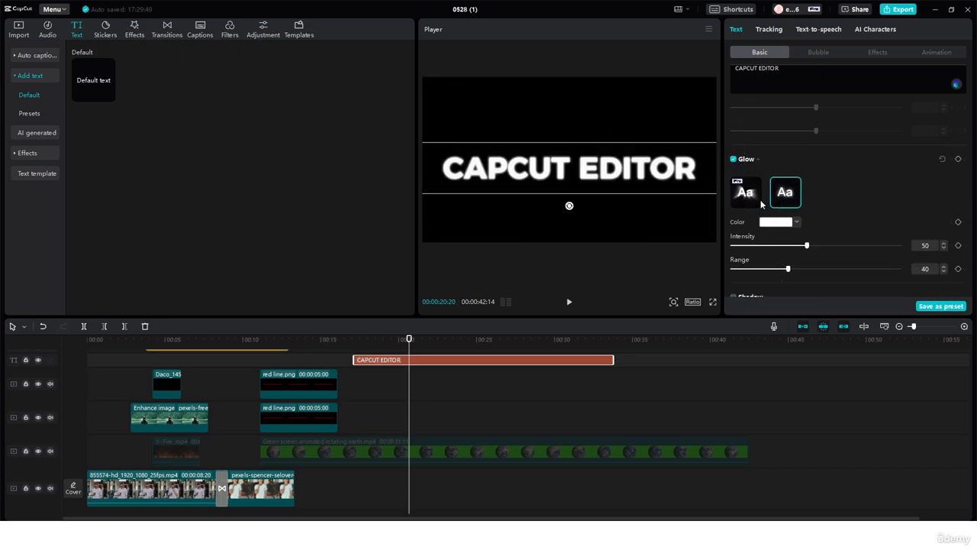
left_click(746, 192)
left_click(786, 195)
scroll(744, 227, "down", 3)
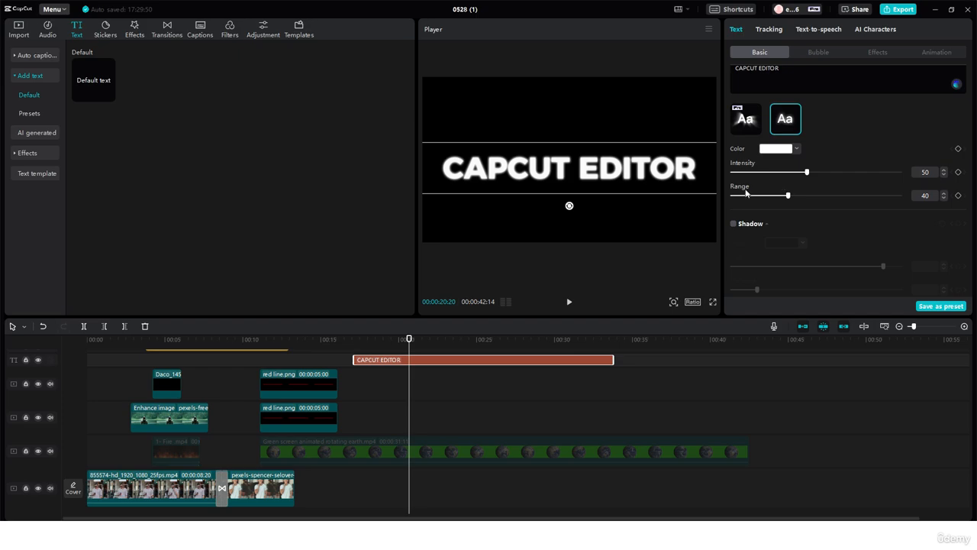
scroll(753, 205, "up", 2)
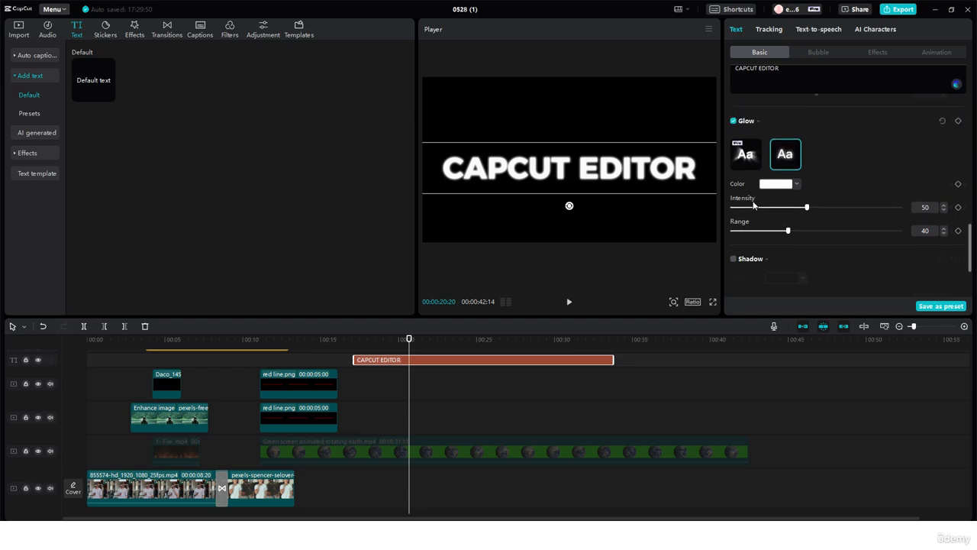
left_click(733, 123)
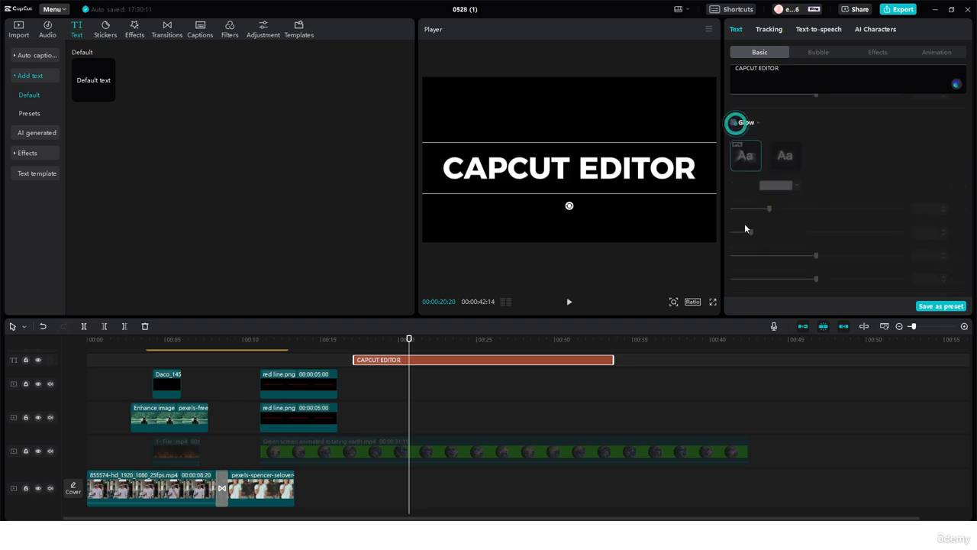
- Try a shadow on the title with 31% opacity and a distance of 2, and switch the shadow off
scroll(744, 223, "down", 5)
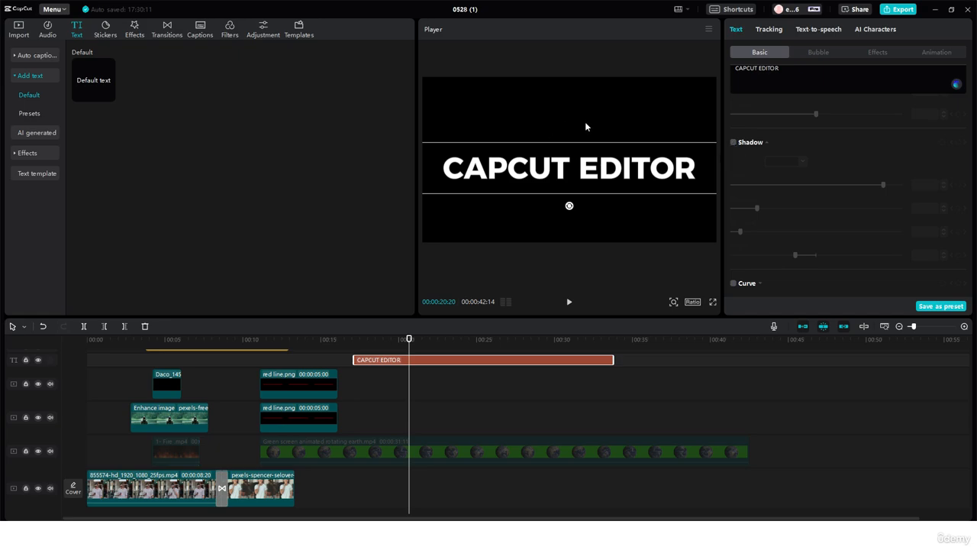
left_click(732, 143)
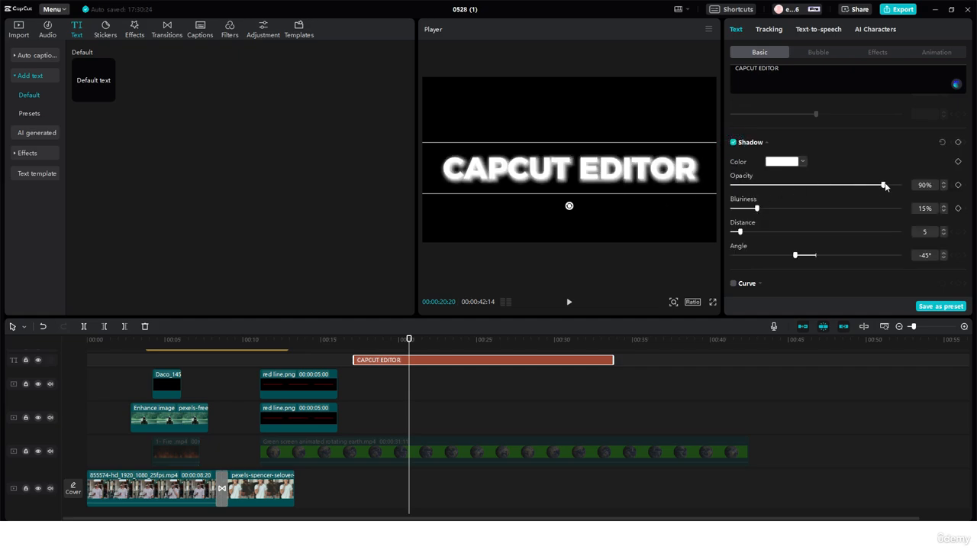
left_click_drag(885, 186, 785, 193)
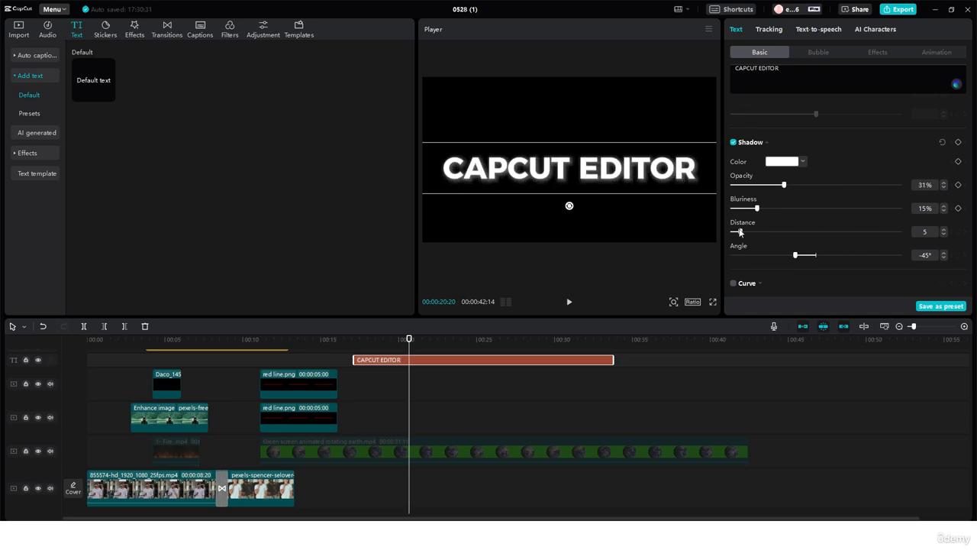
mouse_move(739, 232)
left_mouse_down()
mouse_move(752, 231)
mouse_move(735, 234)
left_mouse_up()
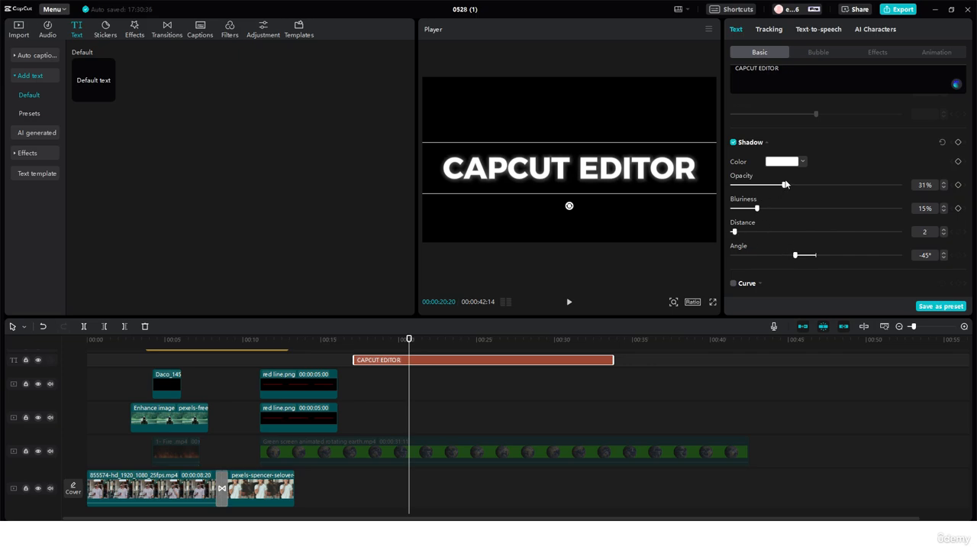
left_click(733, 142)
- Try curving the title and bring the curve strength back so the text runs straight
left_click(732, 283)
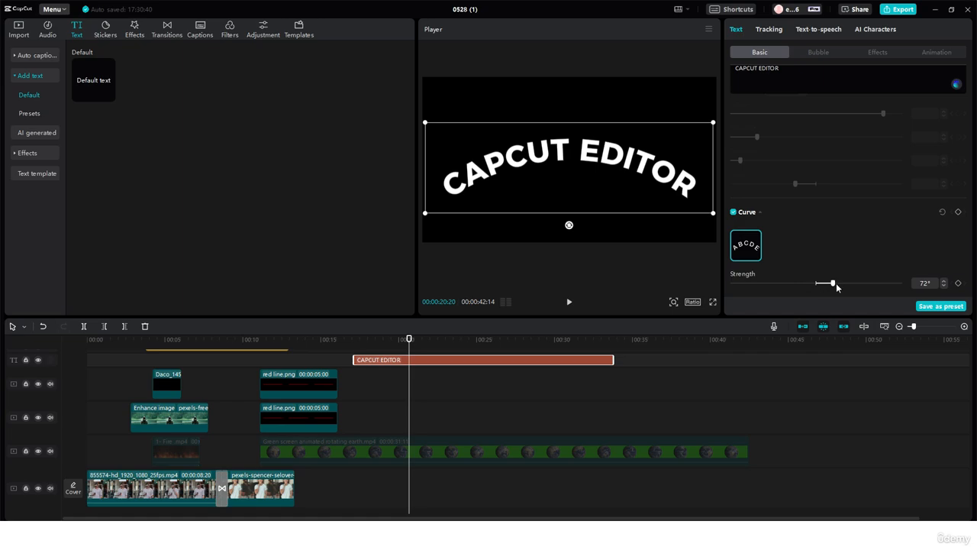
left_click_drag(836, 287, 814, 287)
- Browse the available bubble templates for the title
scroll(805, 214, "up", 5)
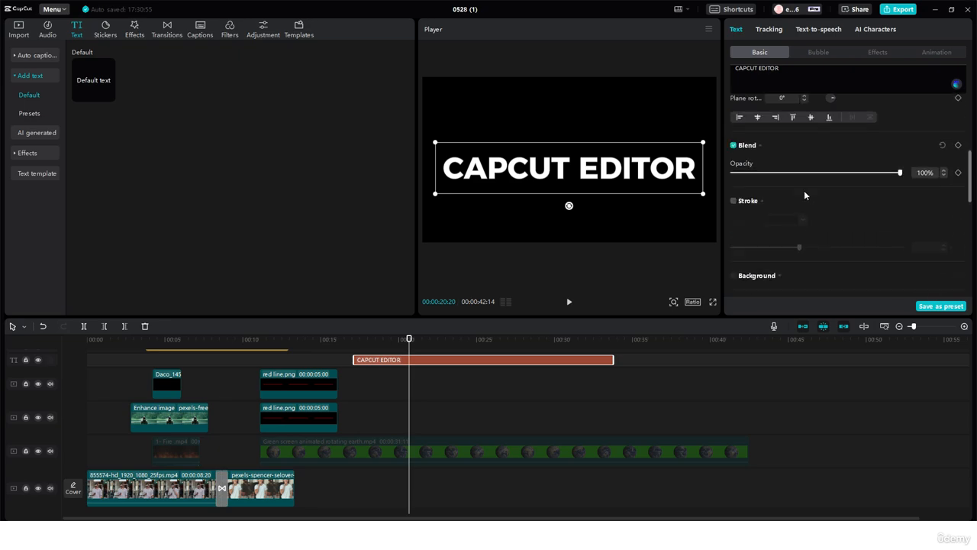
scroll(804, 195, "up", 10)
left_click(811, 53)
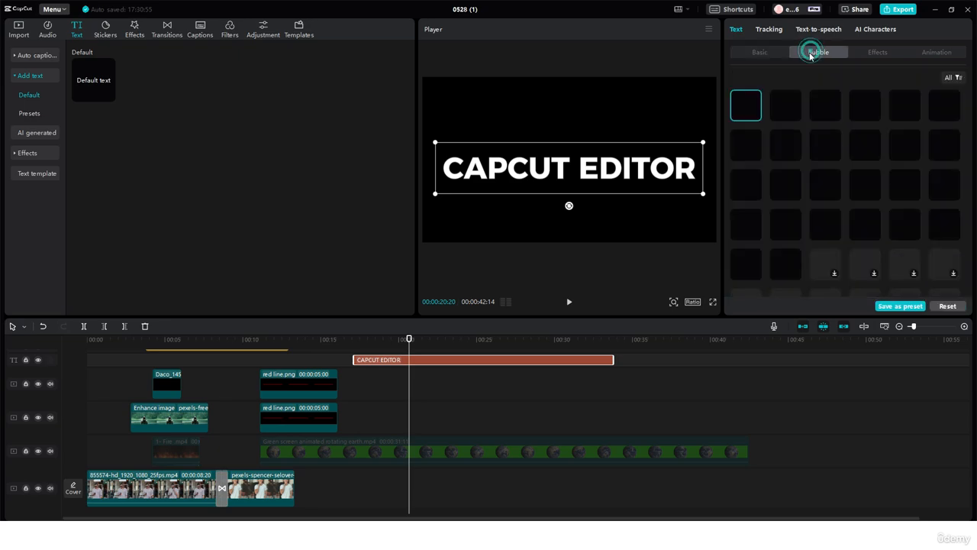
scroll(792, 202, "down", 3)
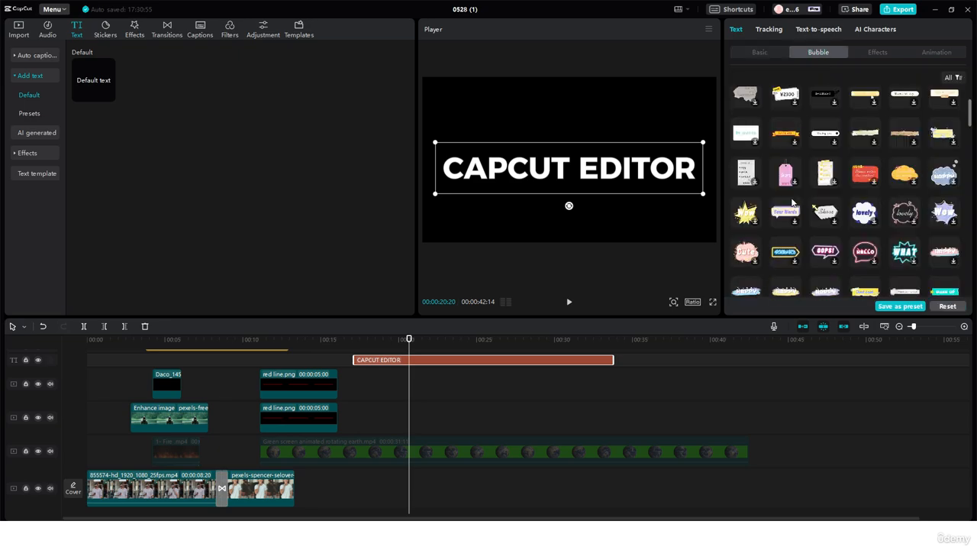
scroll(771, 207, "up", 2)
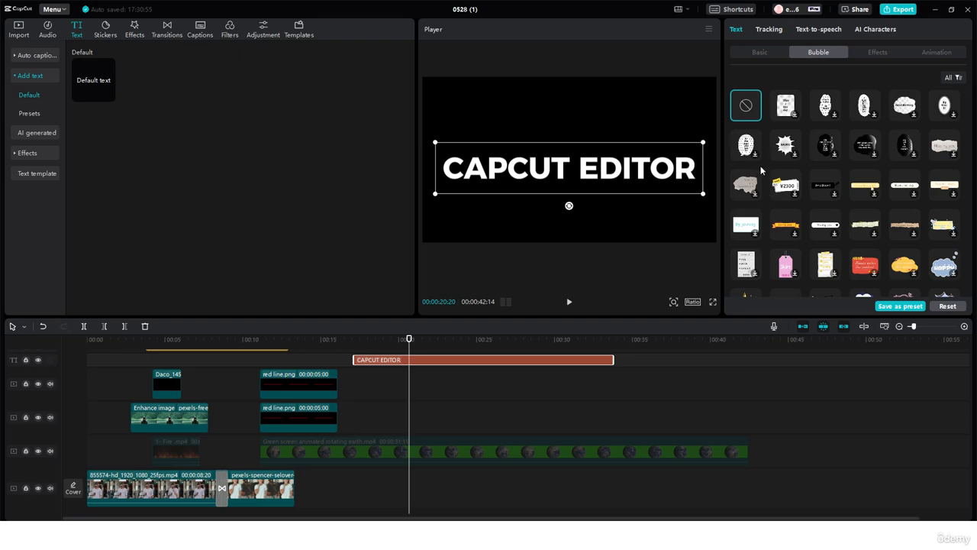
- Look through the bubble templates and try the rectangular note and starburst bubbles on the title
scroll(784, 216, "down", 5)
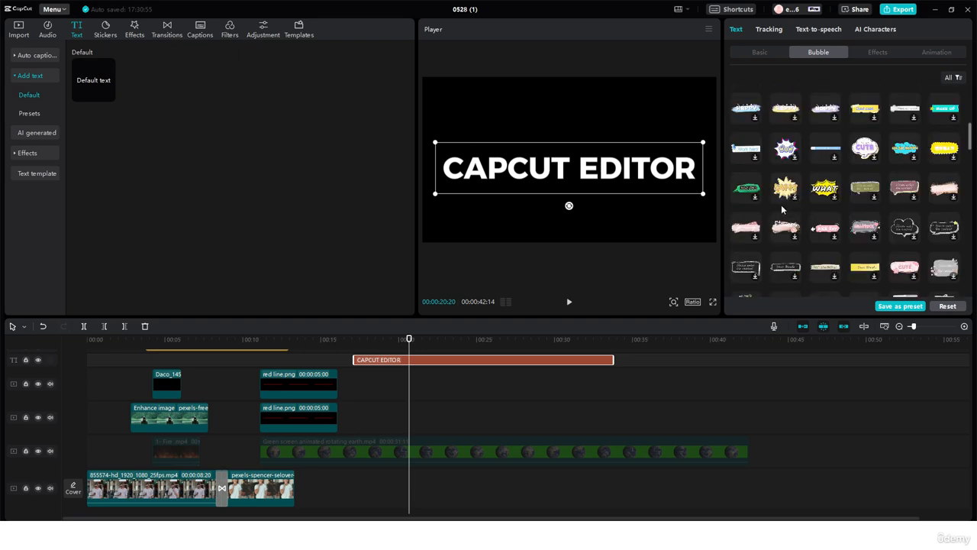
scroll(782, 206, "up", 8)
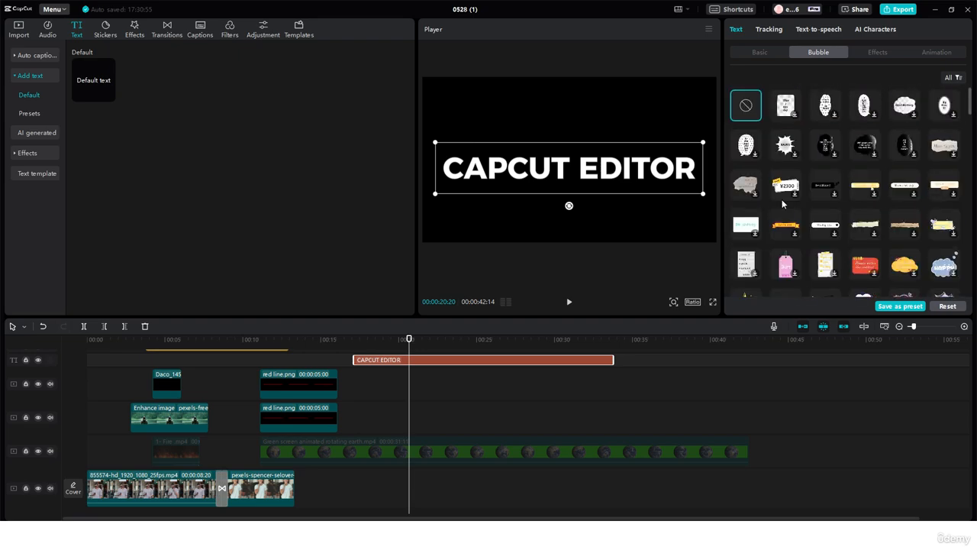
left_click(784, 111)
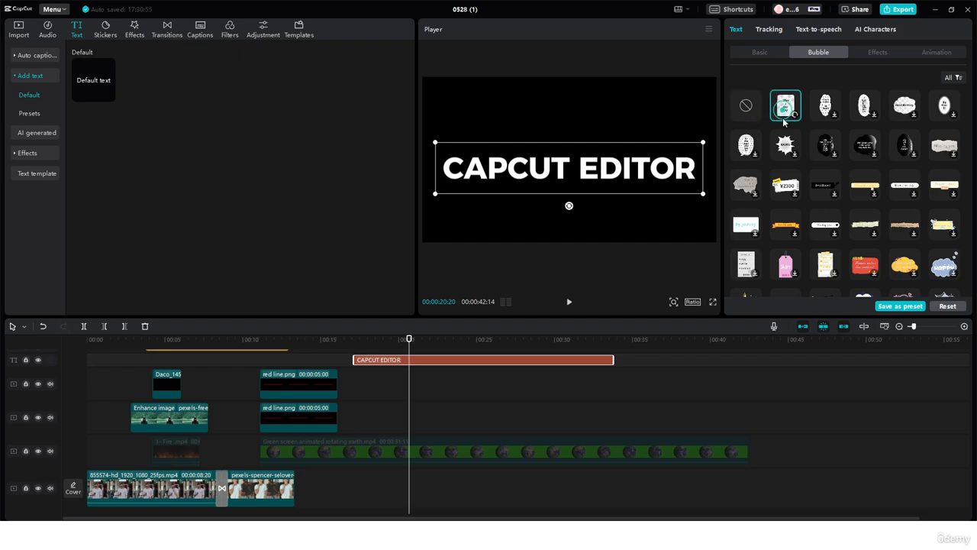
left_click(785, 145)
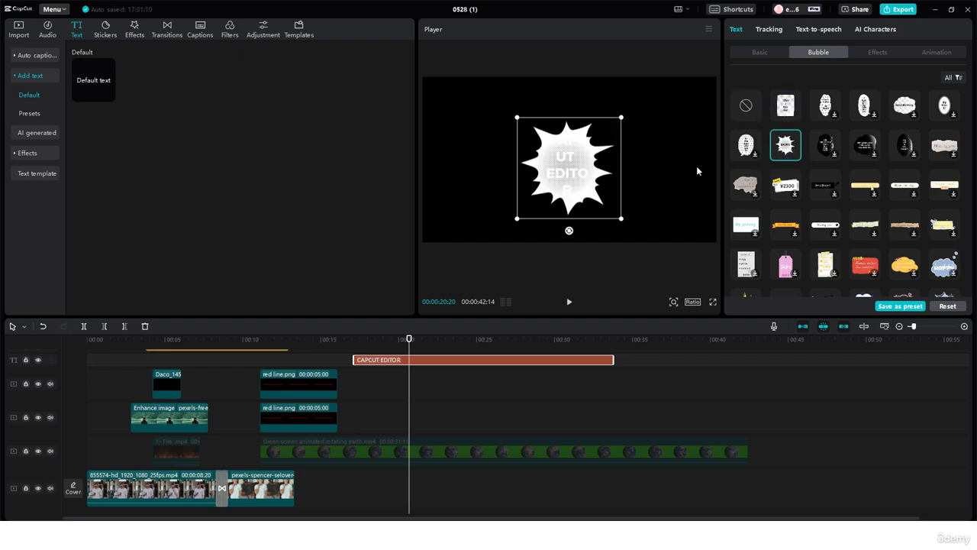
- Try the dotted oval speech bubble on the title and move it slightly up and to the right in the preview
left_click(748, 146)
mouse_move(575, 163)
left_mouse_down()
mouse_move(594, 155)
mouse_move(579, 154)
left_mouse_up()
scroll(789, 164, "down", 5)
scroll(789, 166, "up", 5)
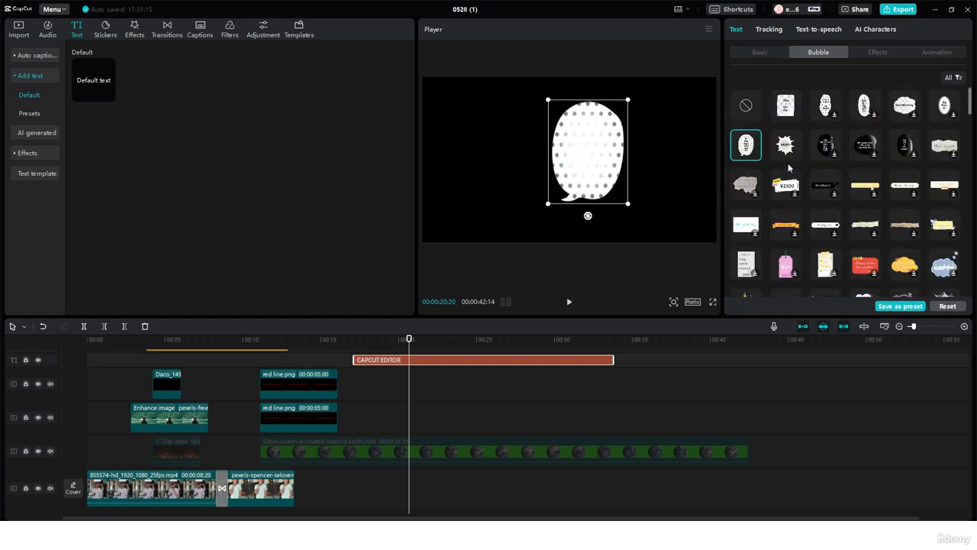
- Apply the starburst bubble to the title again and remove the bubble
left_click(789, 150)
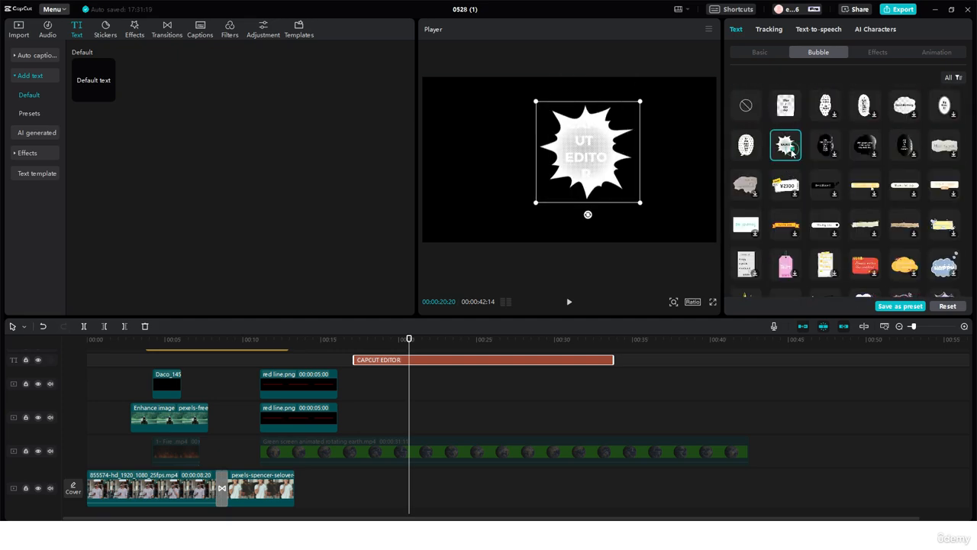
left_click(752, 114)
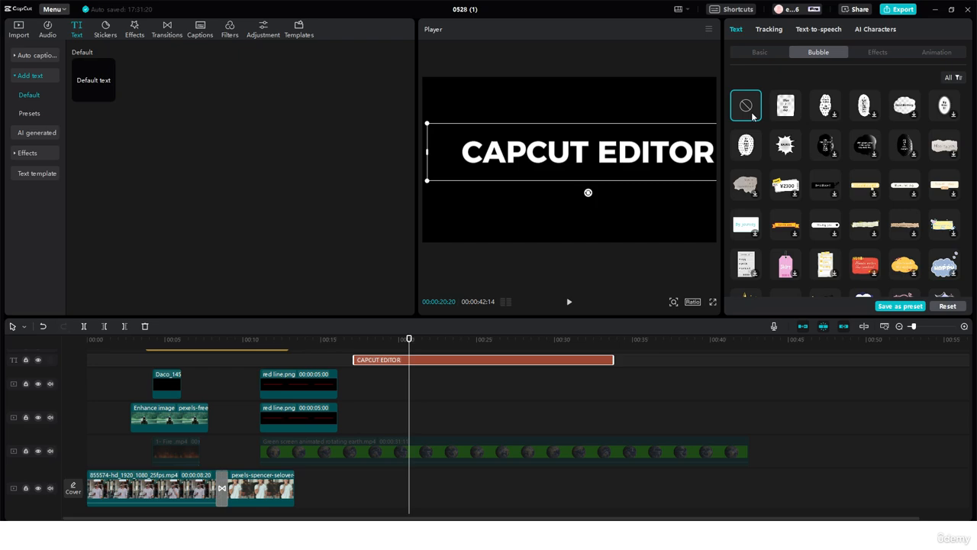
scroll(835, 130, "down", 5)
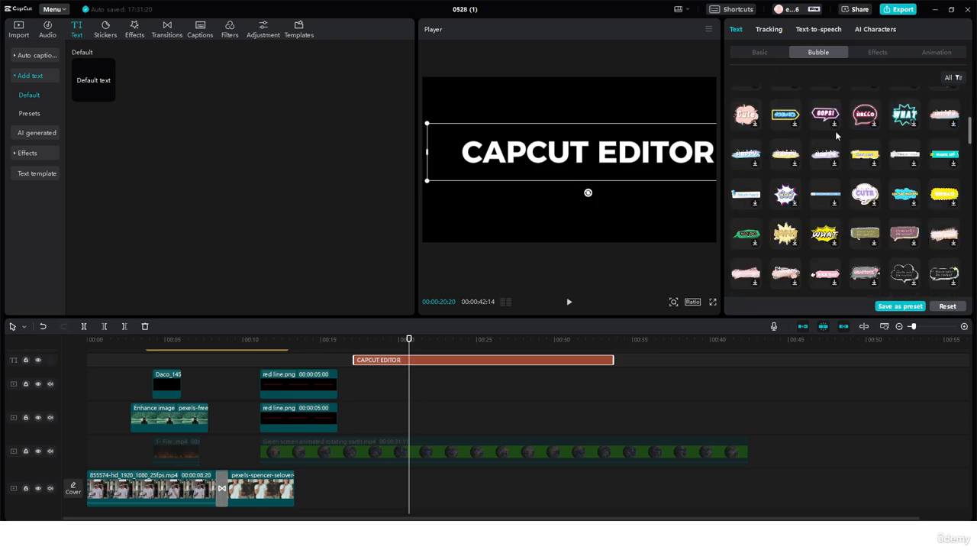
- Browse the text effects and try the blue gradient and purple glow effects on the title
left_click(885, 52)
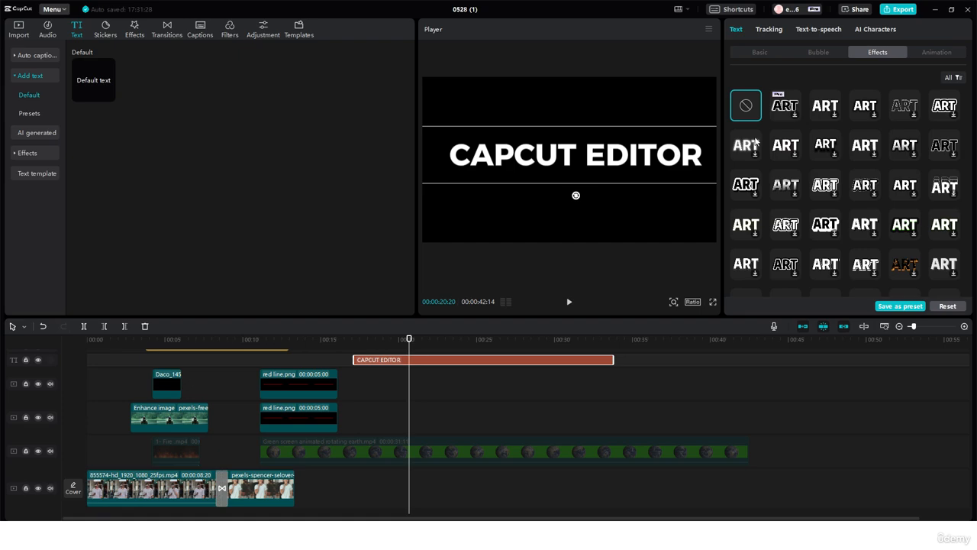
scroll(755, 141, "down", 10)
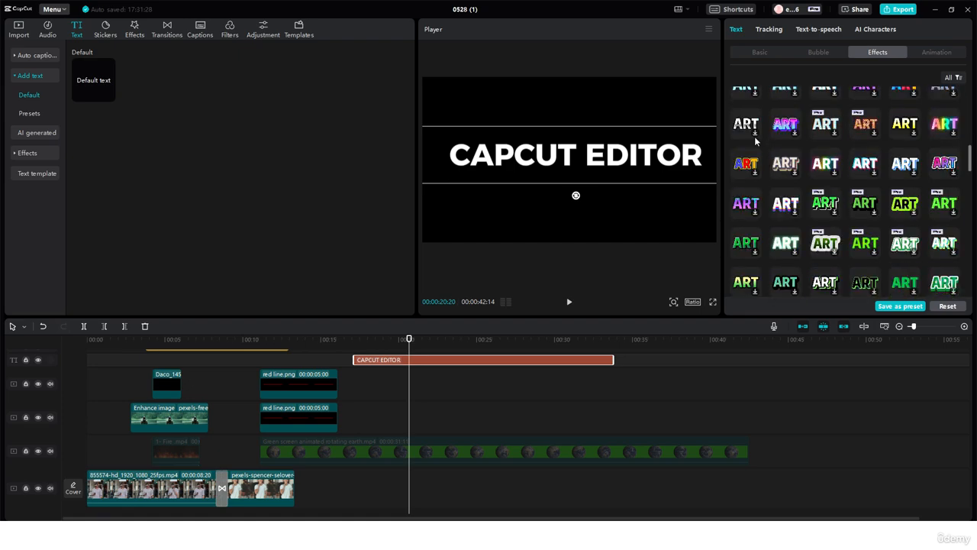
scroll(755, 141, "up", 10)
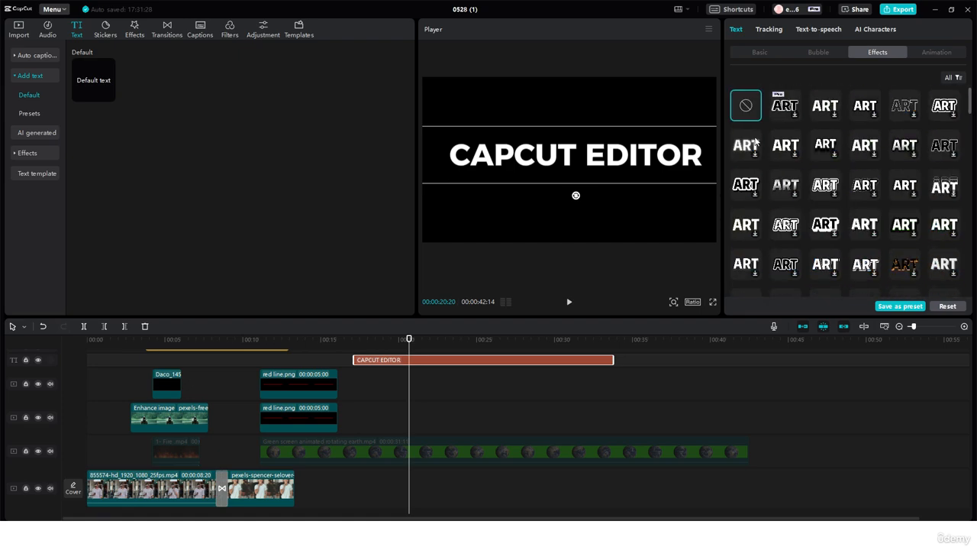
scroll(755, 141, "down", 5)
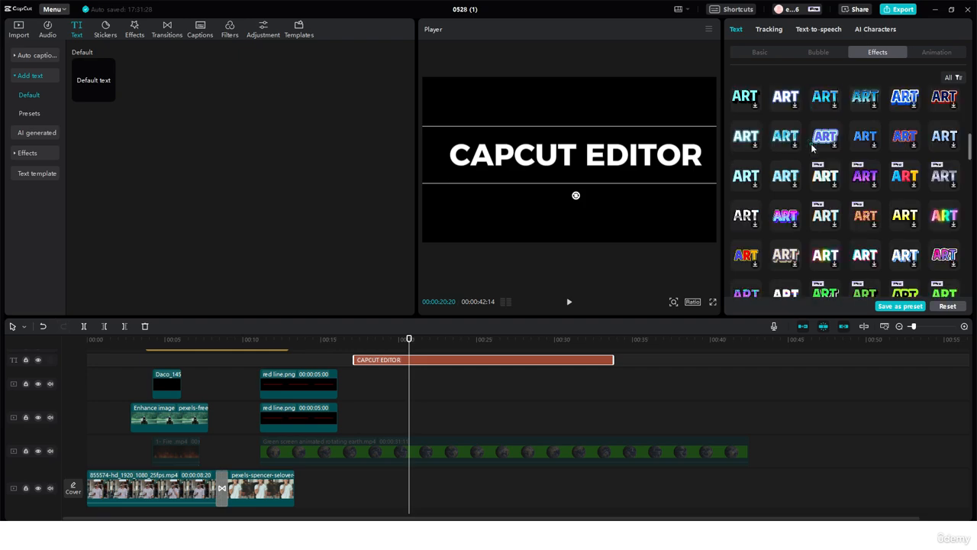
scroll(802, 257, "down", 1)
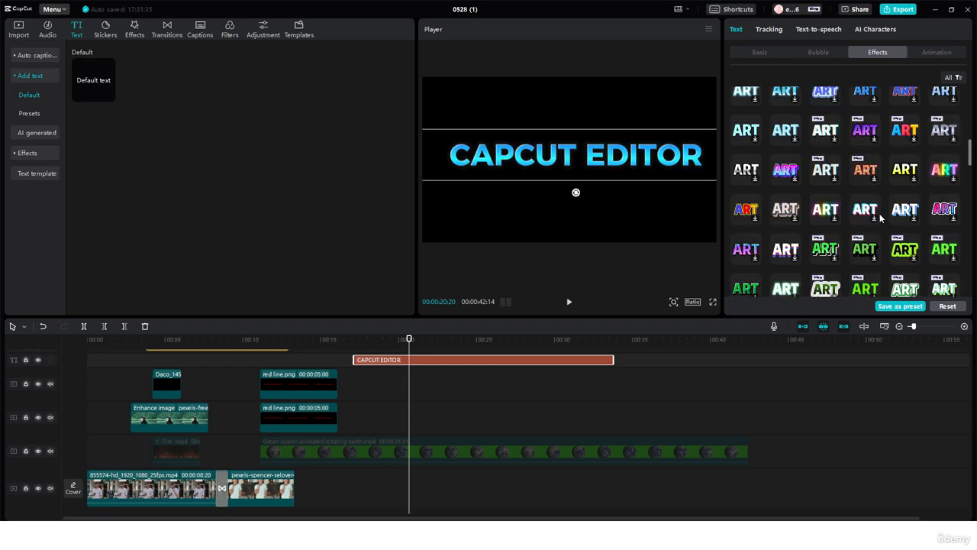
left_click(905, 130)
left_click(862, 135)
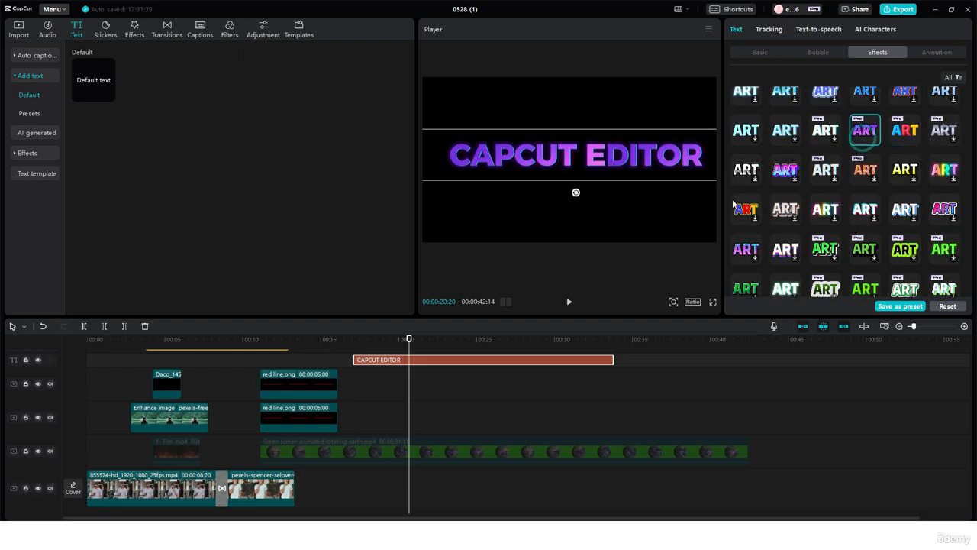
- Try the blue-red-yellow outlined, pale green glow and red text effects on the title
scroll(744, 183, "down", 1)
left_click(746, 162)
left_click(785, 163)
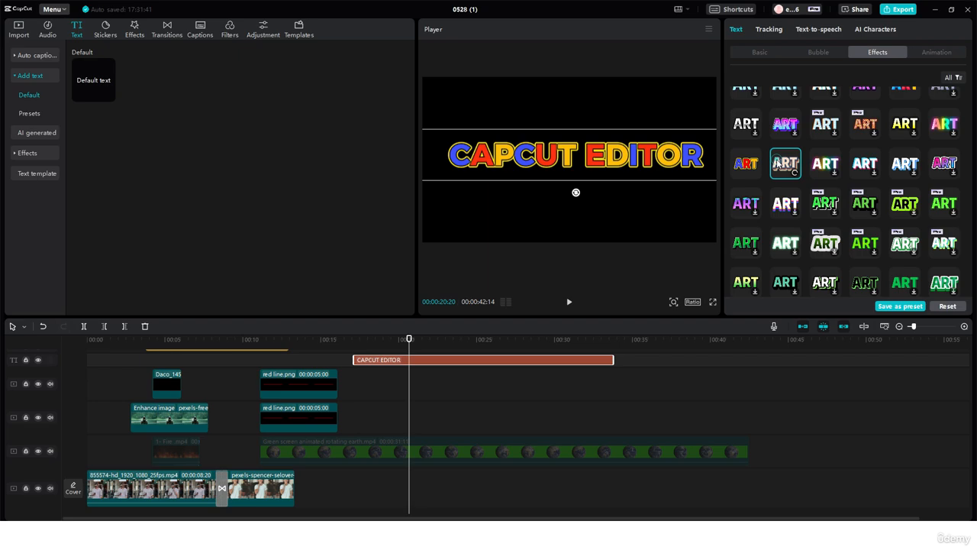
scroll(776, 218, "down", 5)
left_click(780, 218)
scroll(809, 243, "down", 10)
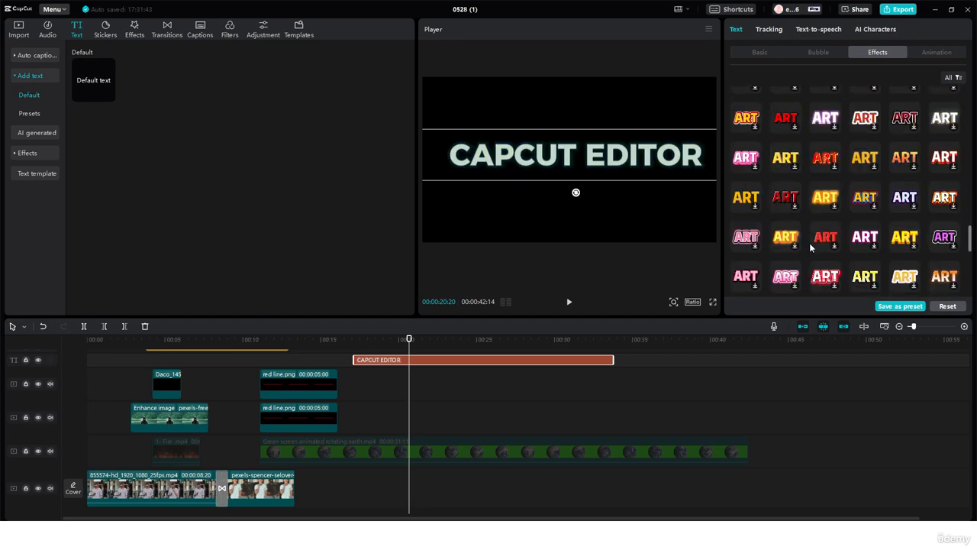
left_click(747, 202)
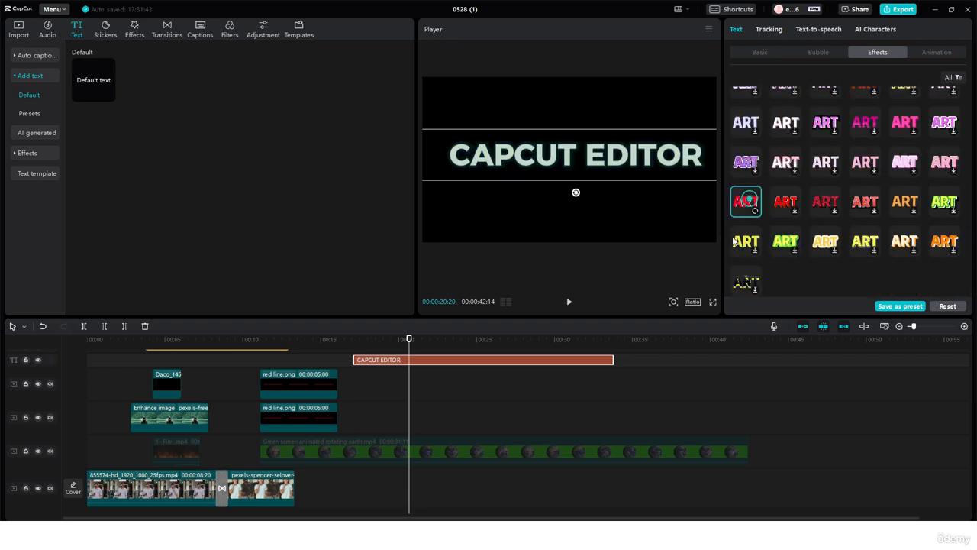
- Apply the multicoloured blue, red, yellow and green text effect to the title
scroll(788, 260, "up", 15)
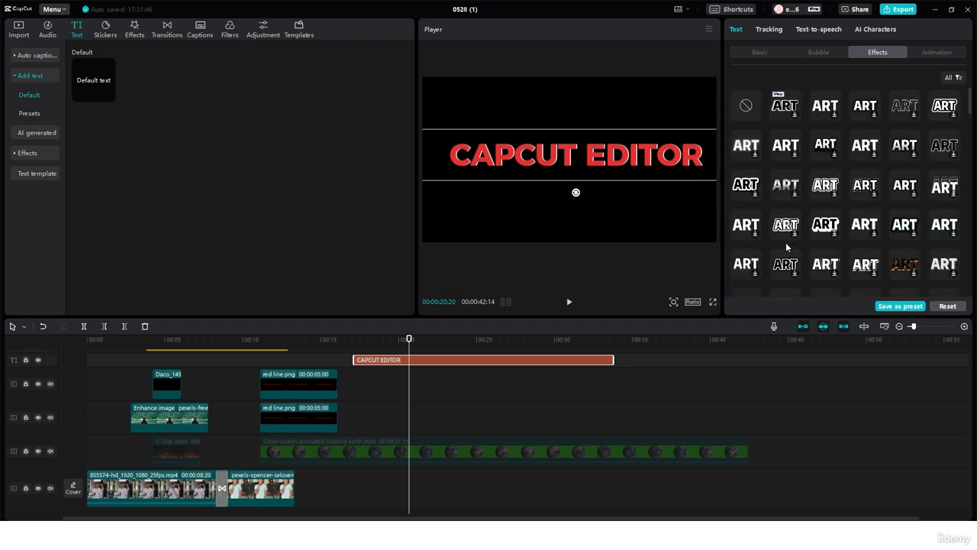
scroll(786, 240, "down", 3)
scroll(794, 222, "down", 1)
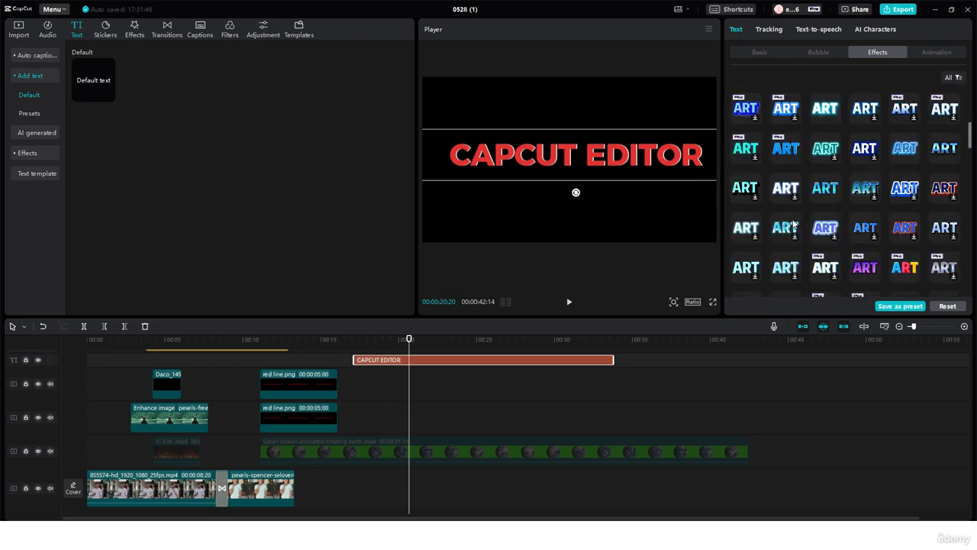
left_click(905, 267)
- Try recolouring the effect-styled title to green 00E81A, and look through its remaining basic text settings
left_click(755, 51)
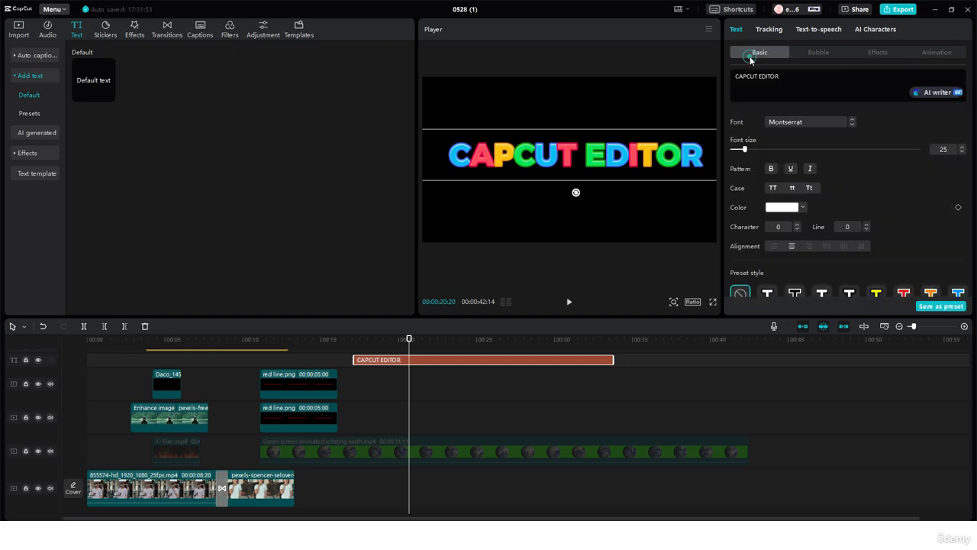
scroll(778, 176, "down", 2)
left_click(781, 170)
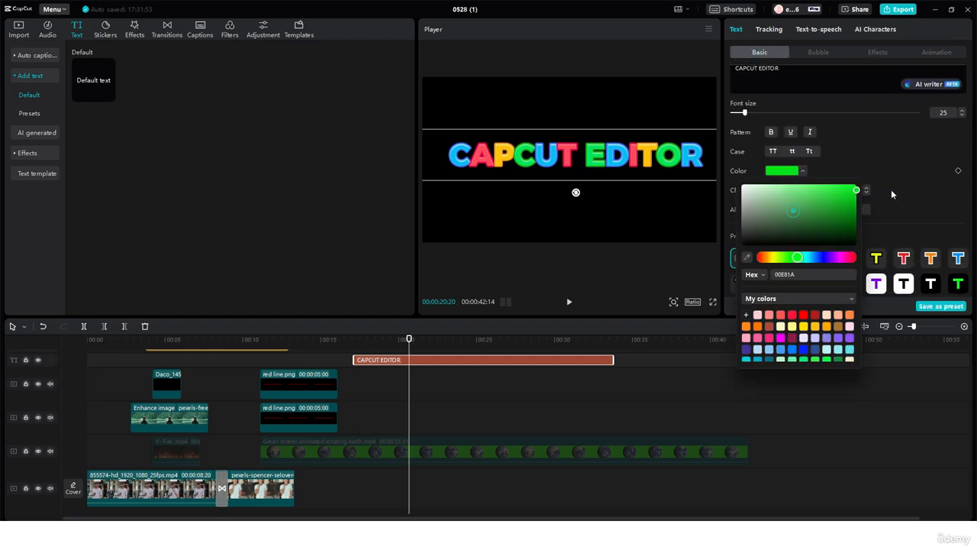
left_click(916, 148)
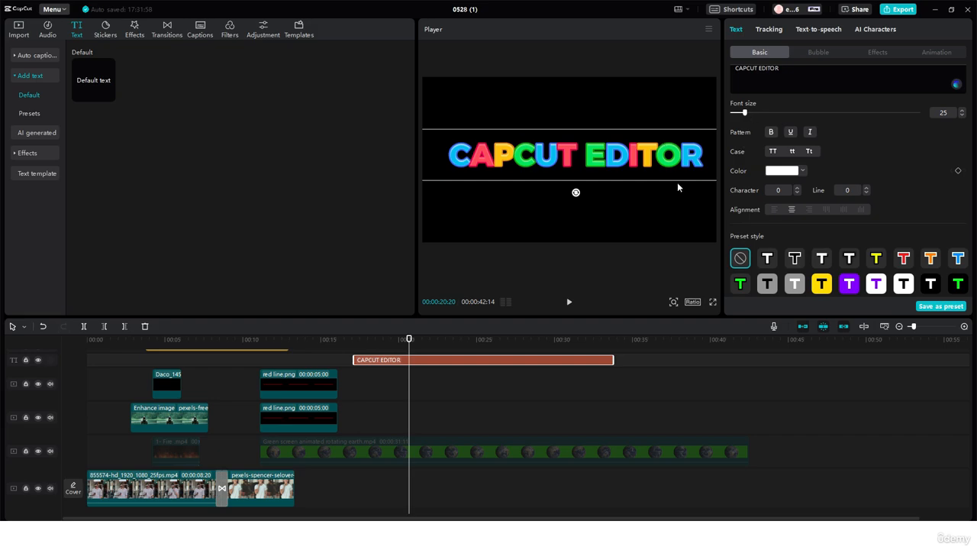
scroll(758, 195, "down", 6)
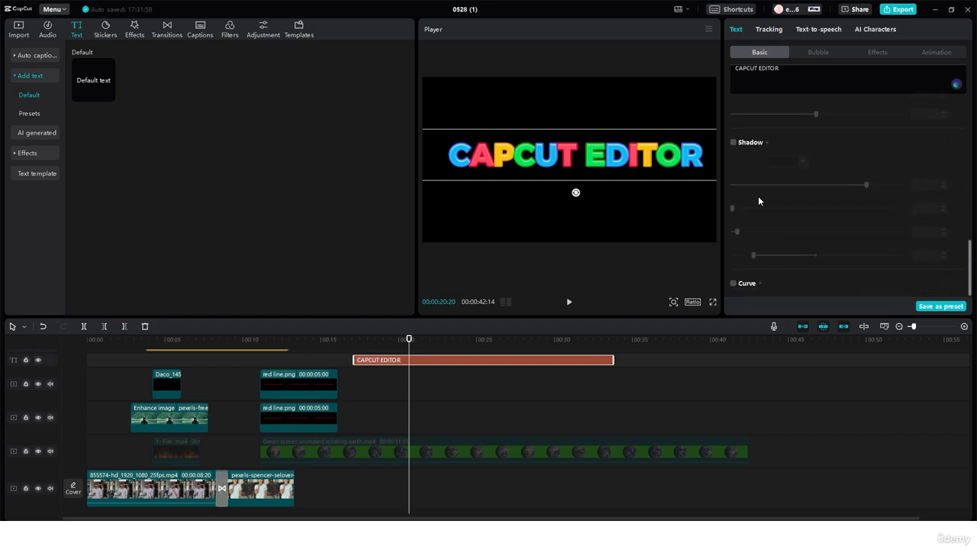
scroll(758, 195, "up", 8)
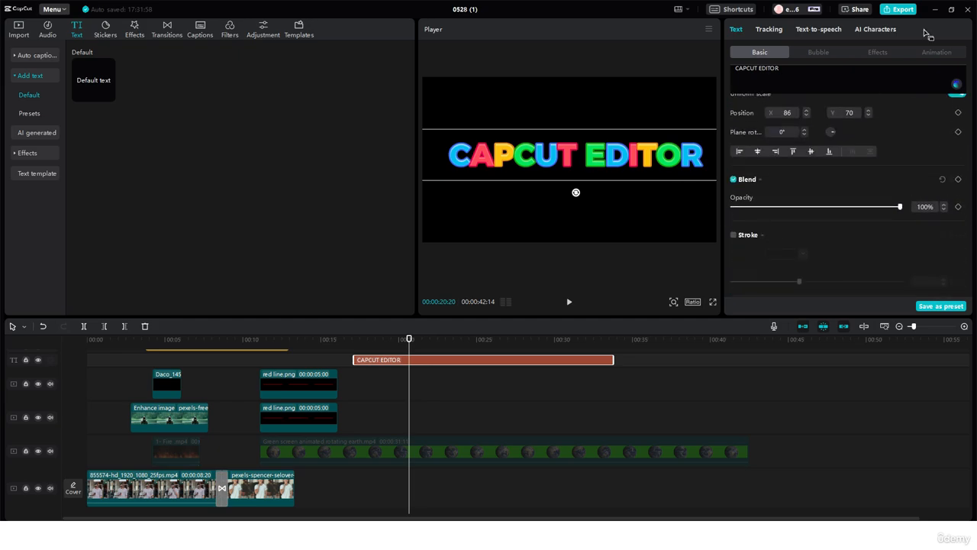
- Remove the text effect from the title
left_click(897, 52)
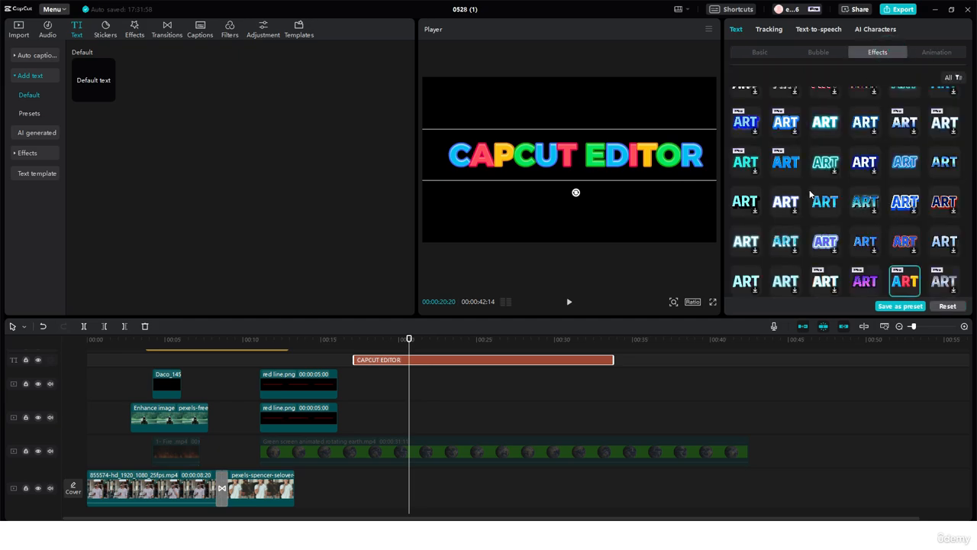
left_click(746, 107)
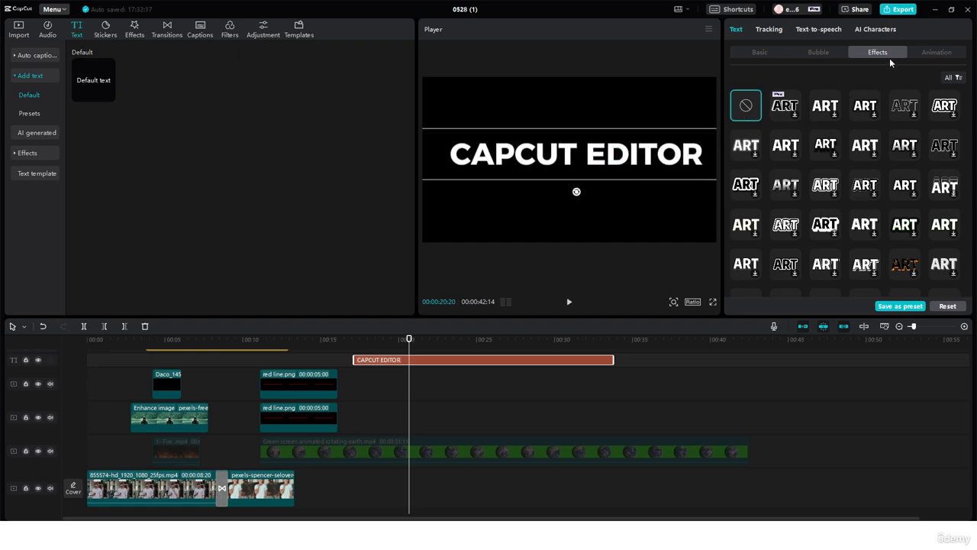
- Apply the Karaoke In animation to the title, try a 2.9 s duration, and set it back to 0.5 s
left_click(931, 52)
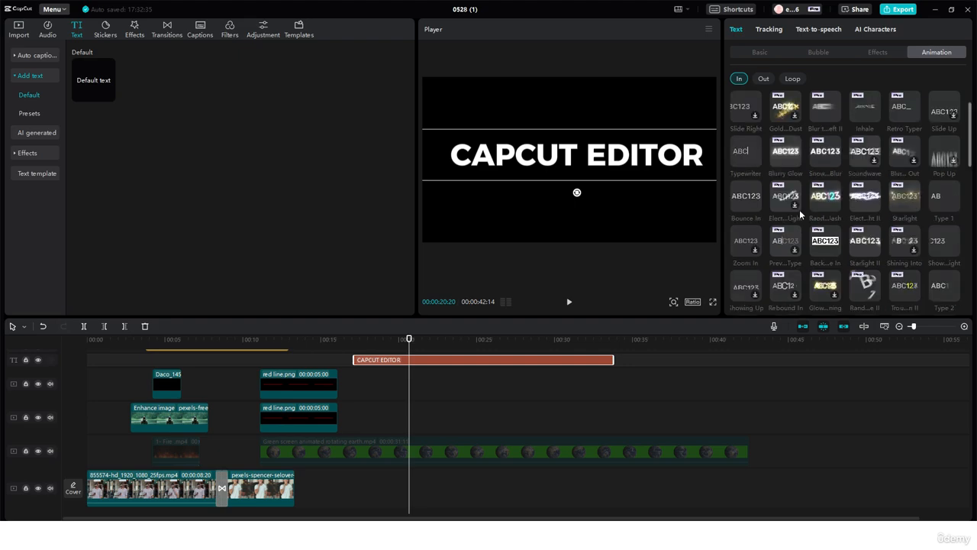
scroll(798, 212, "down", 10)
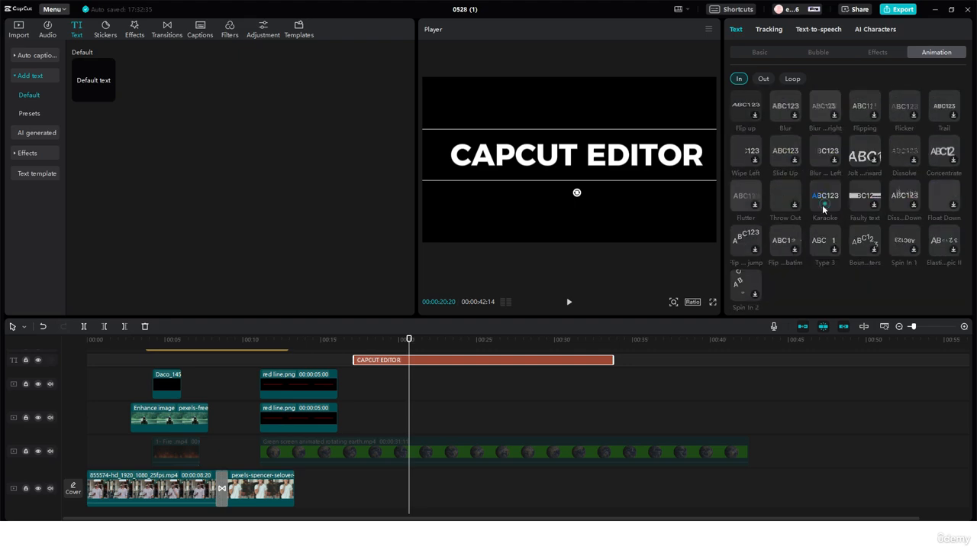
left_click(822, 204)
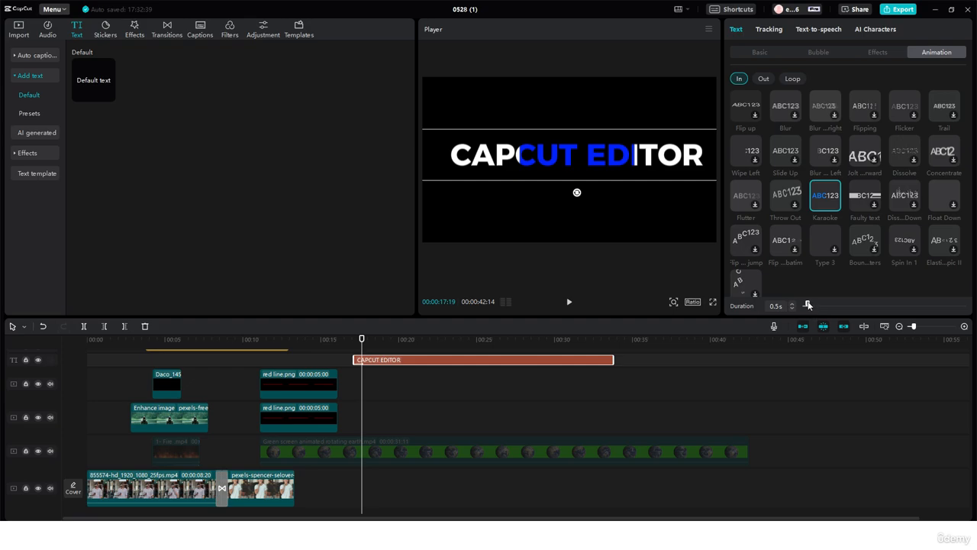
left_click_drag(809, 305, 832, 309)
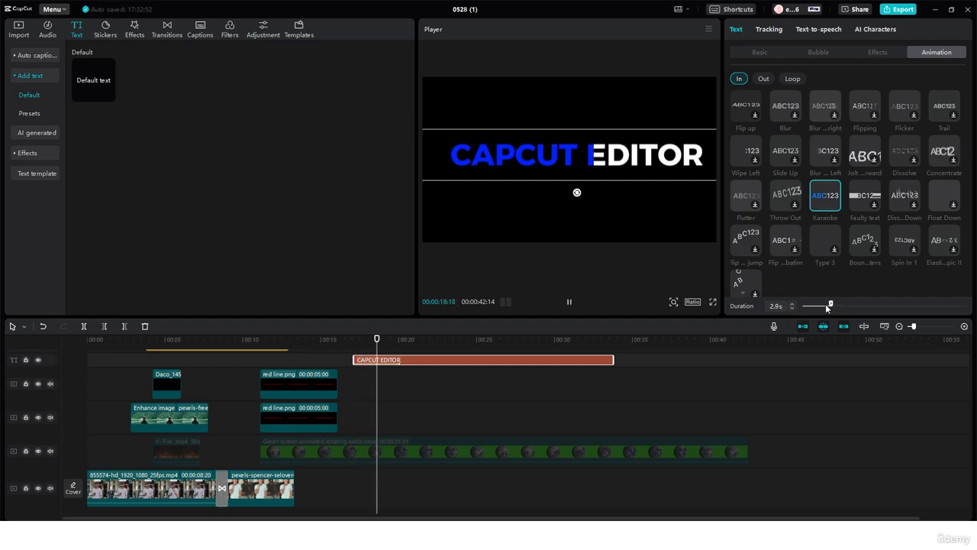
left_click_drag(829, 304, 806, 304)
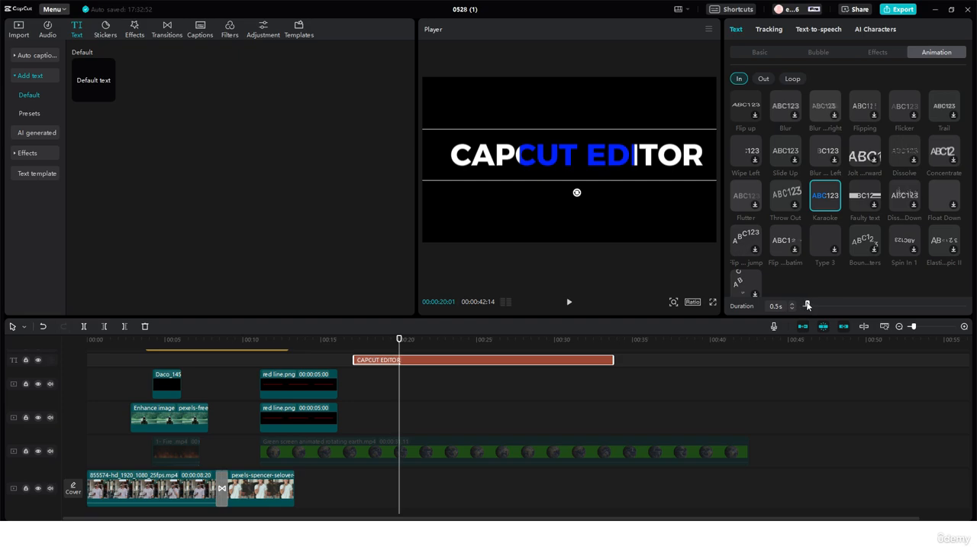
- Try other In animations on the title, including Jolt Forward and Wave Bounce, and apply the one labelled "Disp...lare"
scroll(800, 271, "up", 2)
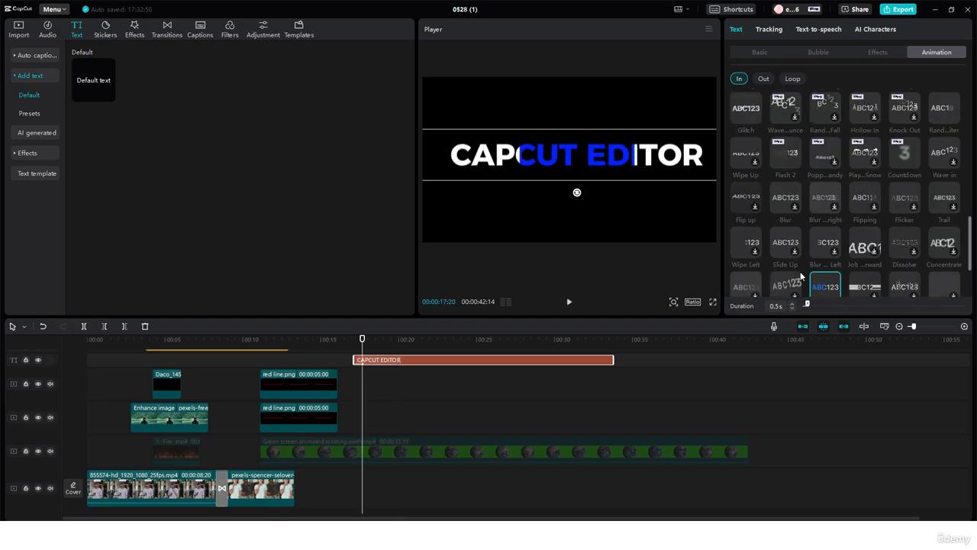
left_click(864, 252)
scroll(759, 248, "up", 1)
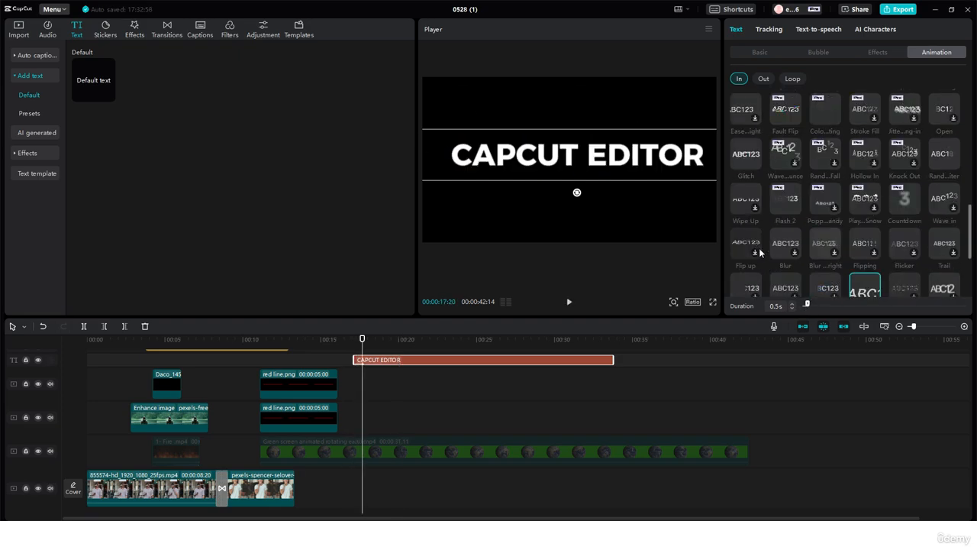
left_click(785, 154)
scroll(816, 206, "up", 2)
left_click(824, 200)
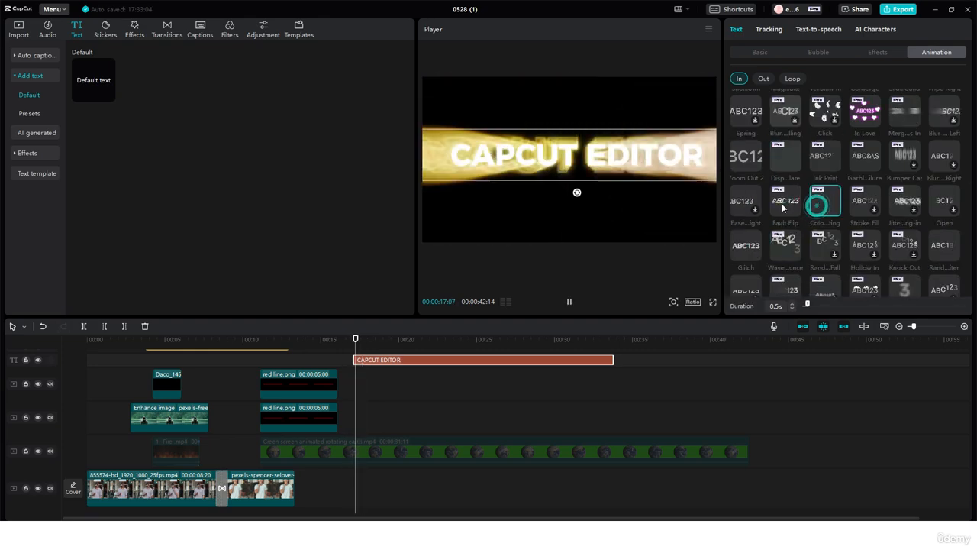
left_click(787, 163)
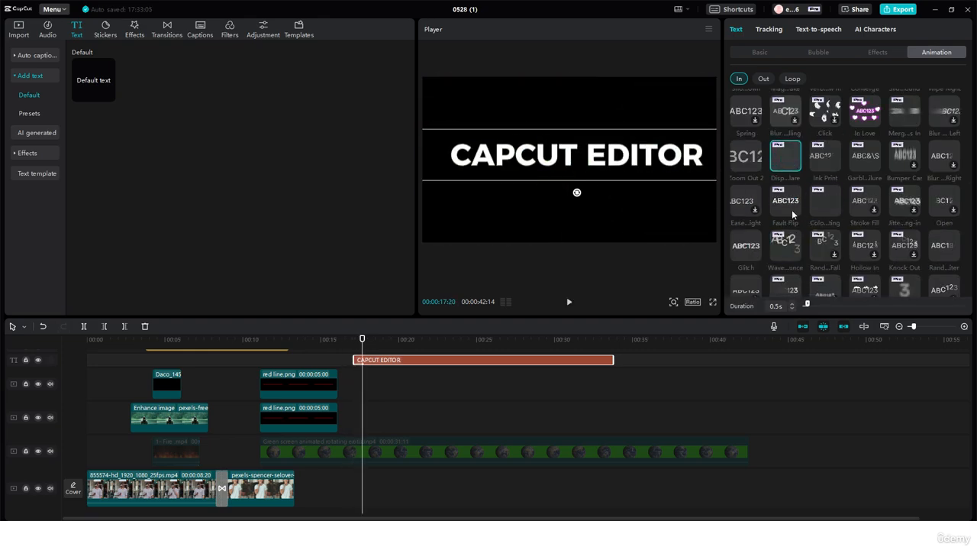
- Try the "Back...In" and Laser Cut In animations on the title, with a 2.8 s duration for Laser Cut
scroll(793, 214, "up", 1)
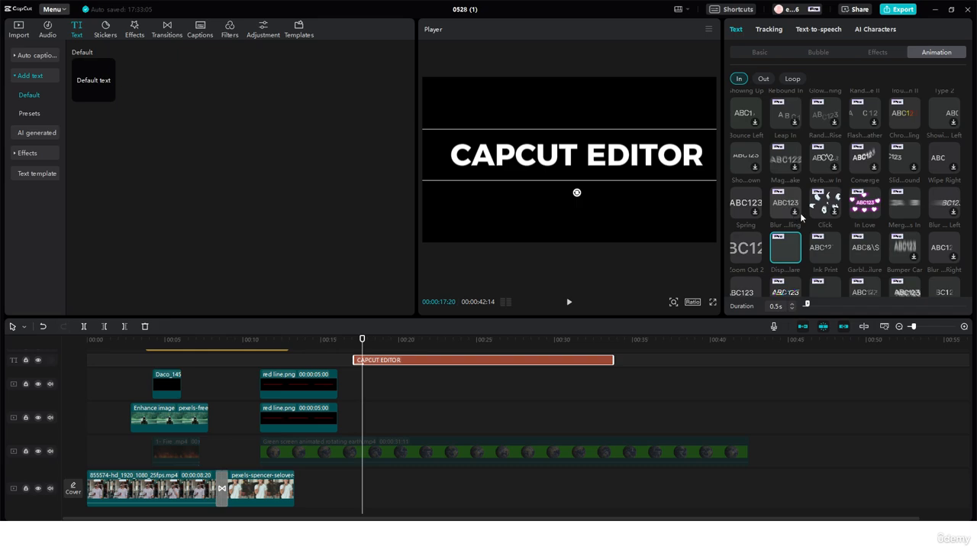
scroll(798, 216, "up", 4)
scroll(800, 217, "up", 1)
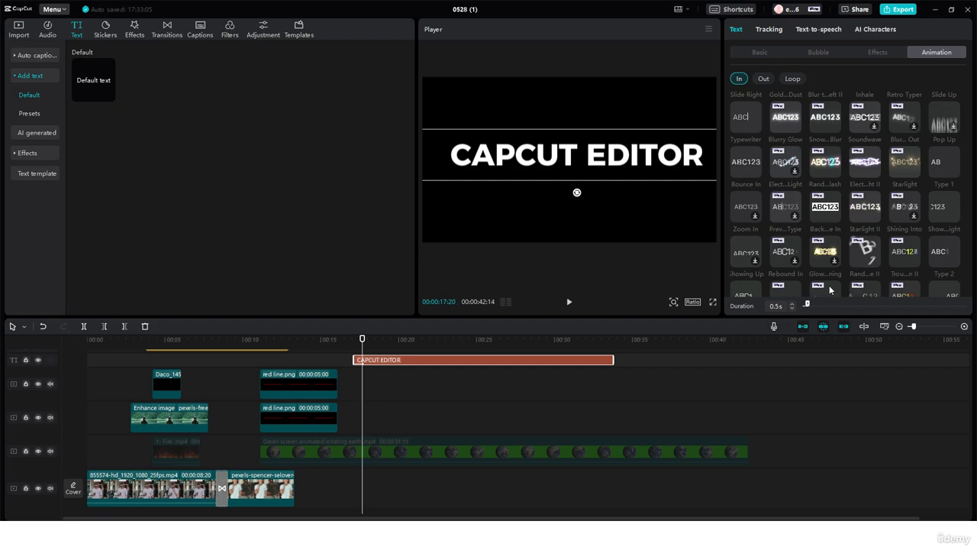
left_click(825, 206)
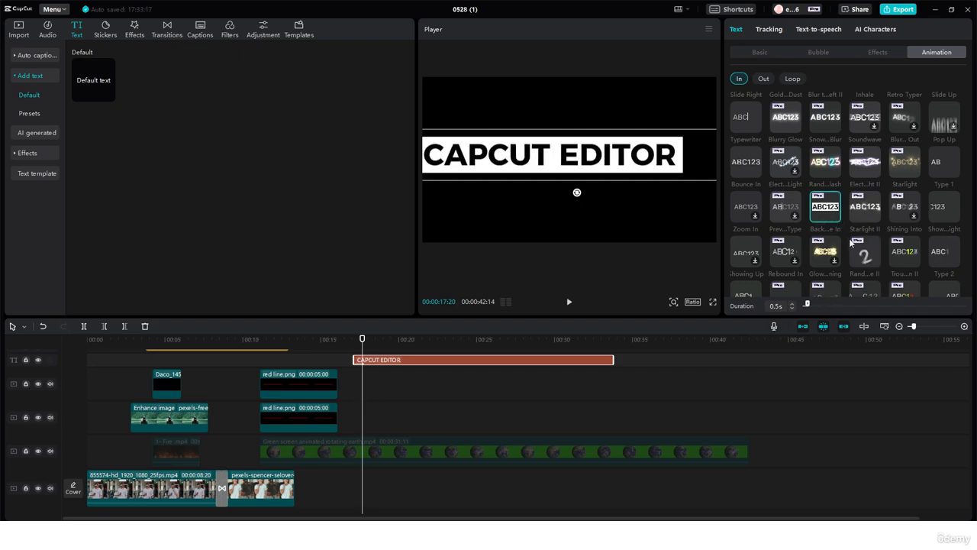
scroll(851, 243, "up", 2)
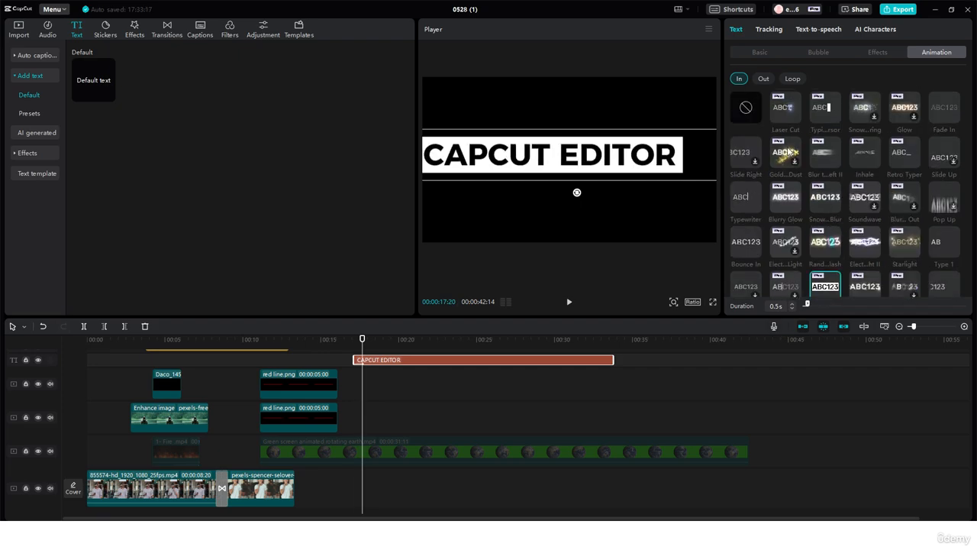
left_click(780, 117)
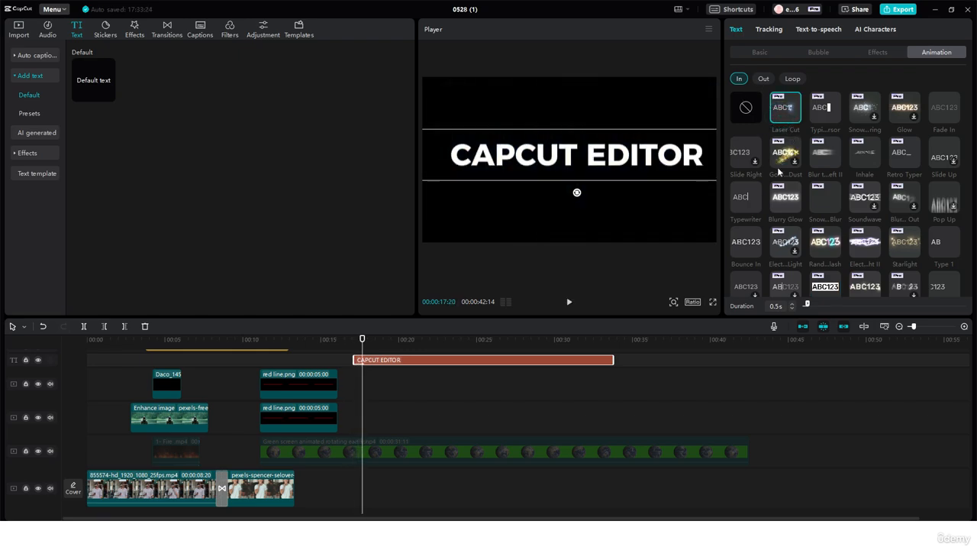
left_click_drag(830, 307, 831, 305)
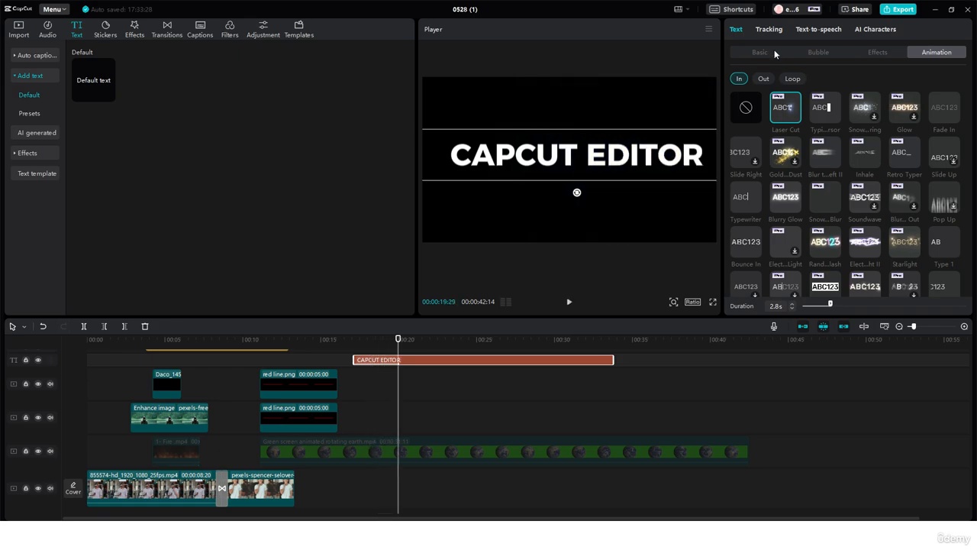
- Try the Blurry Glow Out animation at 3.0 s and the "Typi...rsor" Out animation at 1.2 s on the title
left_click(763, 79)
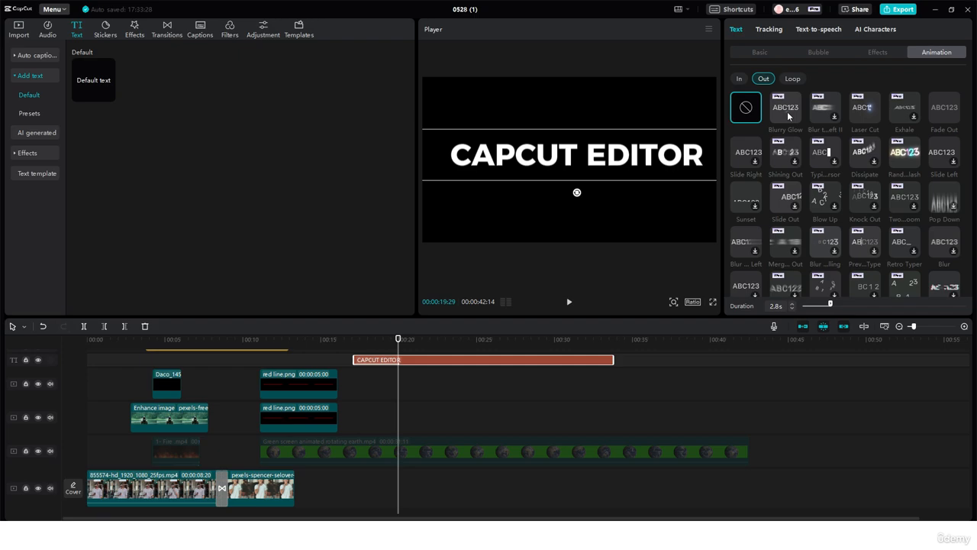
left_click(788, 115)
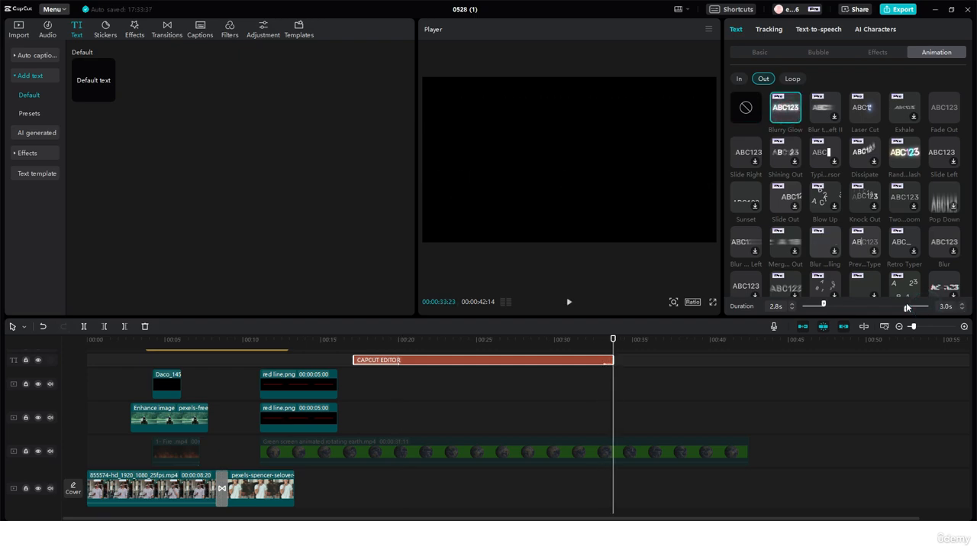
left_click(822, 151)
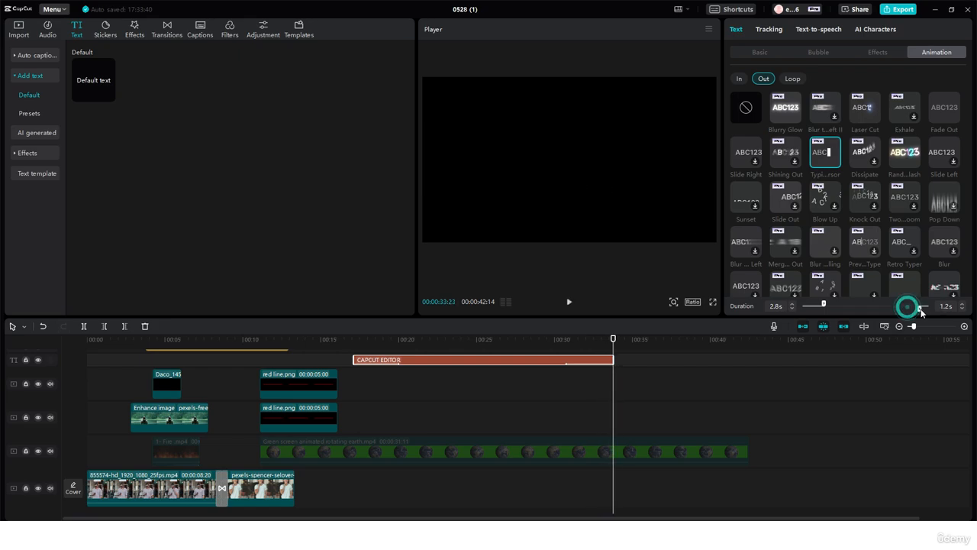
- Remove both the Out and the In animation from the title
left_click(748, 111)
left_click(740, 80)
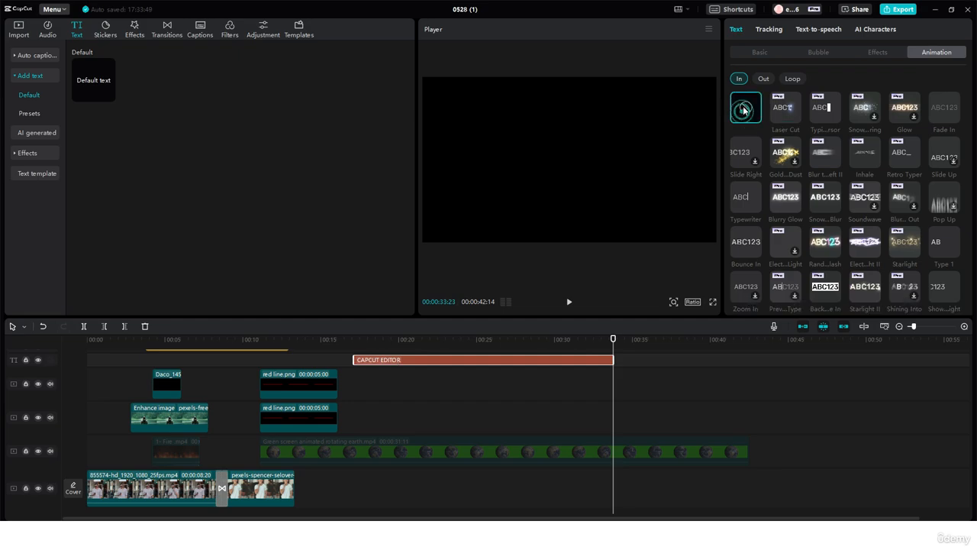
left_click(763, 78)
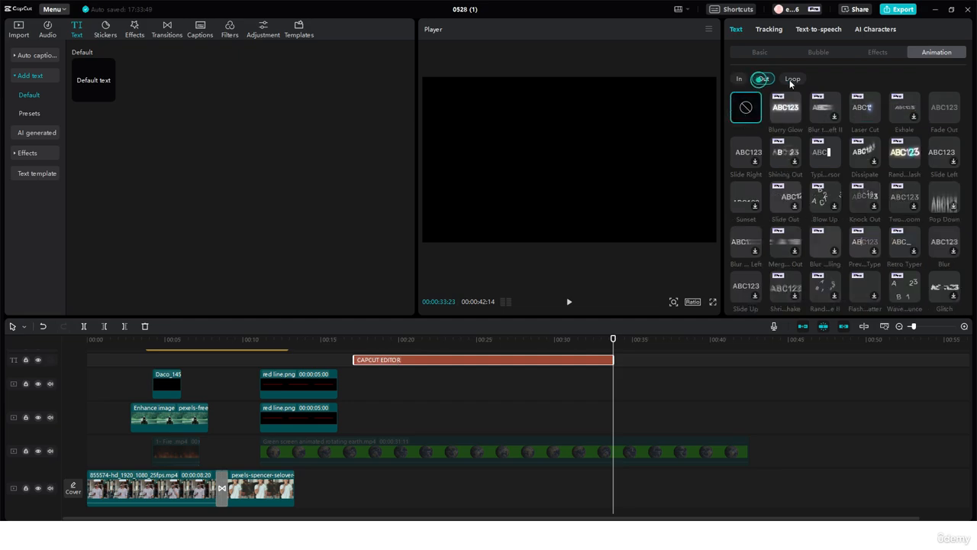
- Try several Loop animations on the title, including Floodlight and "Colo...itch", and remove the loop animation again
left_click(791, 80)
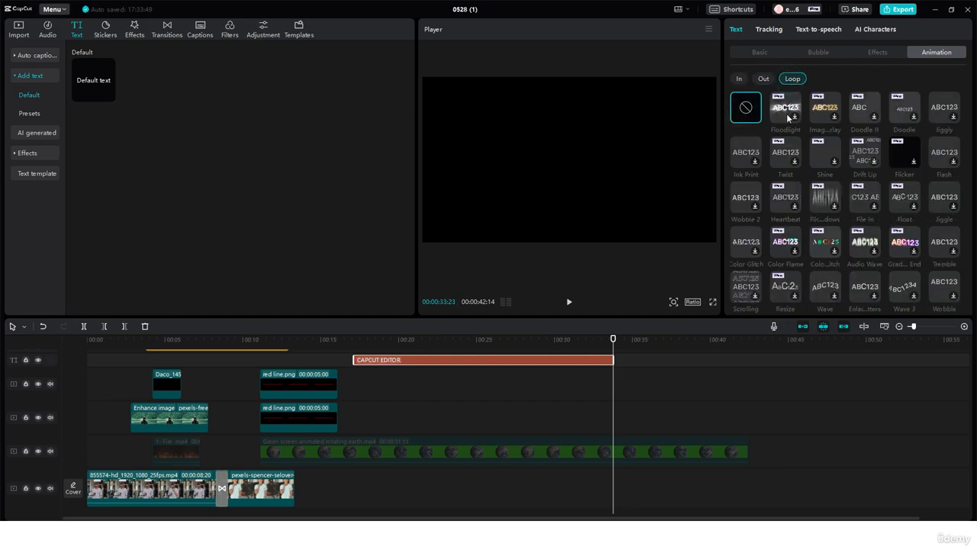
left_click(787, 115)
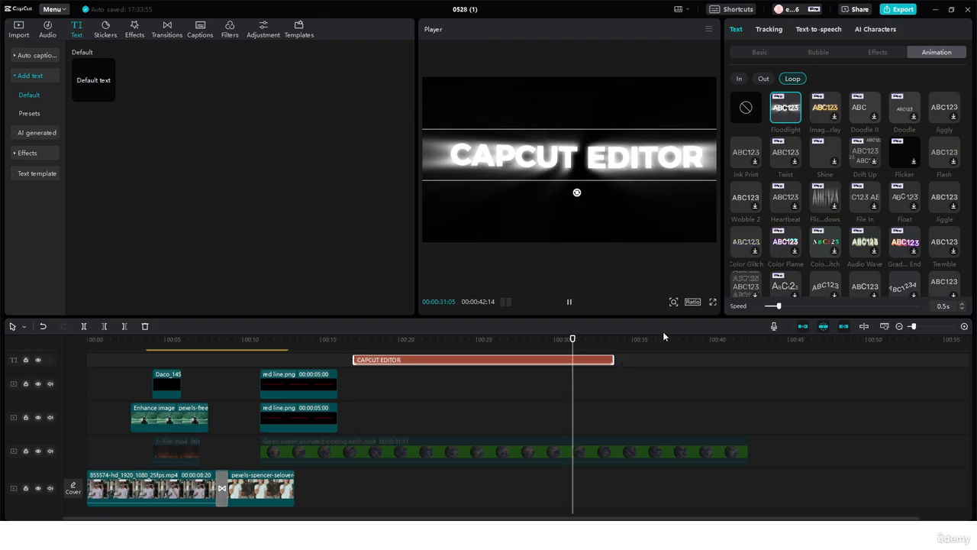
left_click(814, 249)
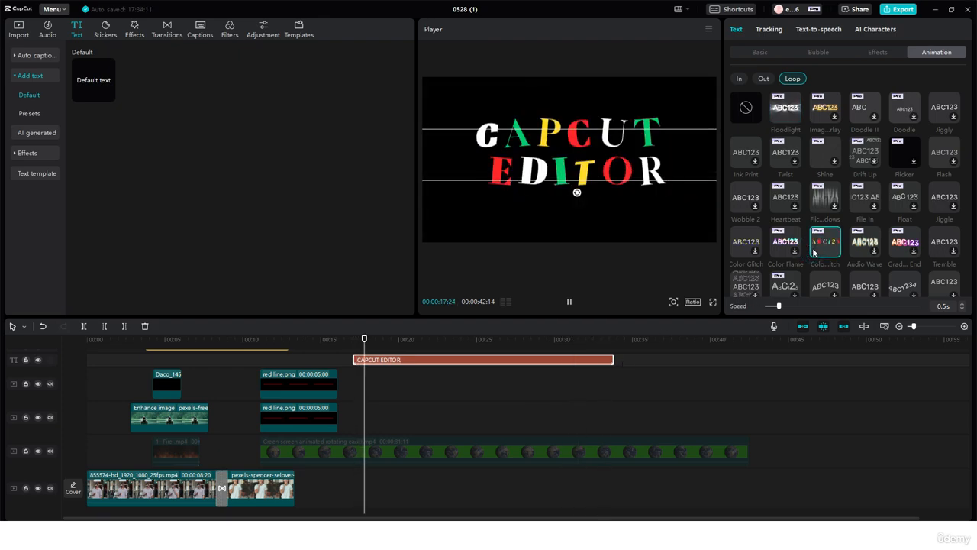
left_click(777, 192)
scroll(820, 220, "down", 5)
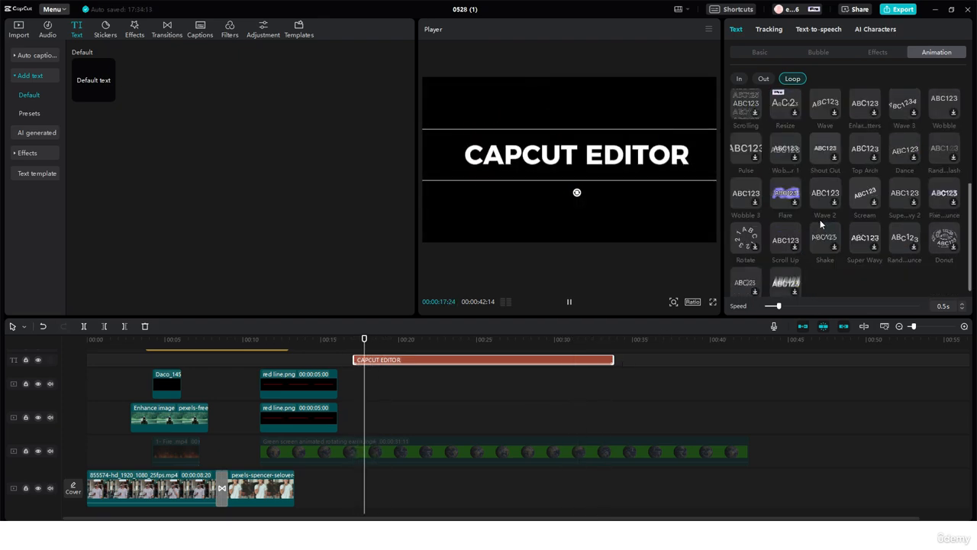
left_click(775, 270)
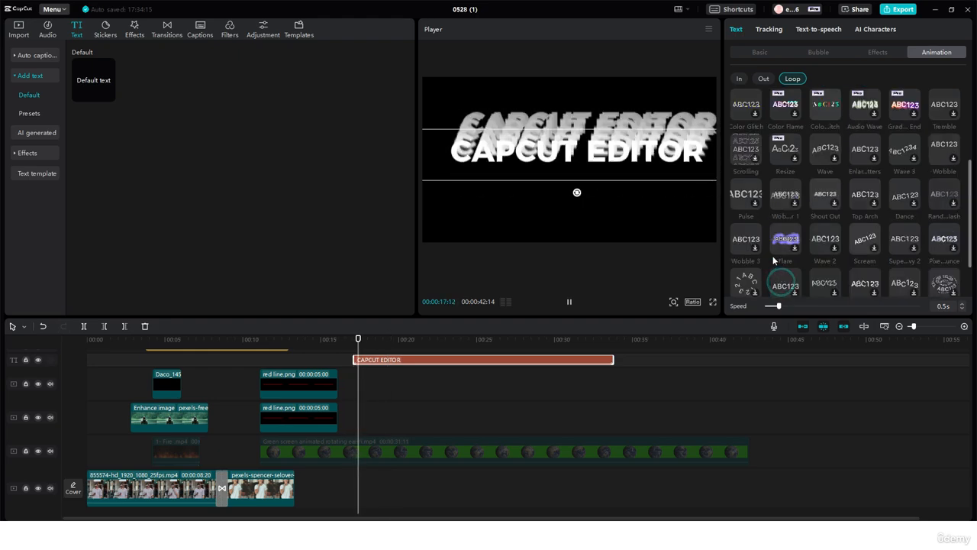
scroll(775, 229, "up", 5)
left_click(786, 107)
left_click(750, 112)
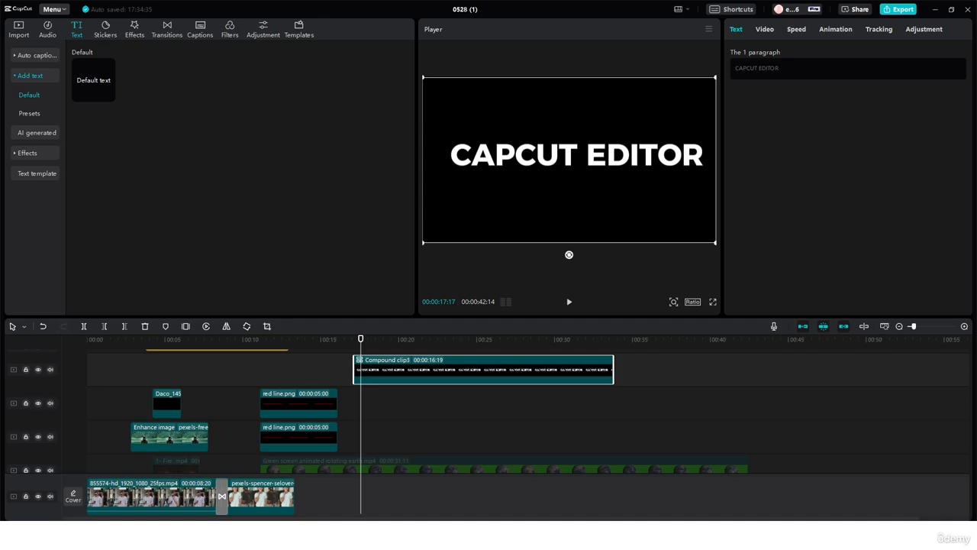
- Move the playhead to 00:00:21:29 on the title's compound clip and review the commands available for the clip
left_click_drag(361, 341, 430, 348)
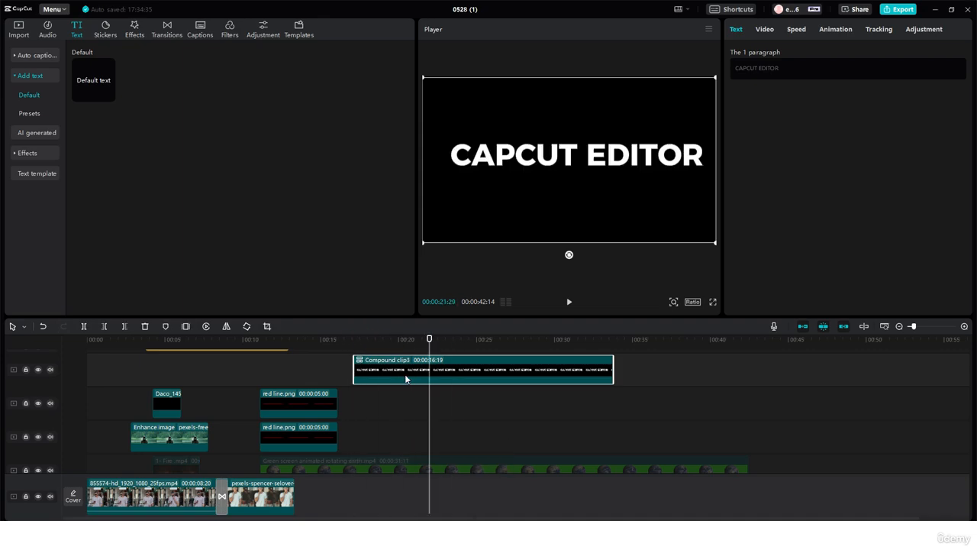
right_click(405, 377)
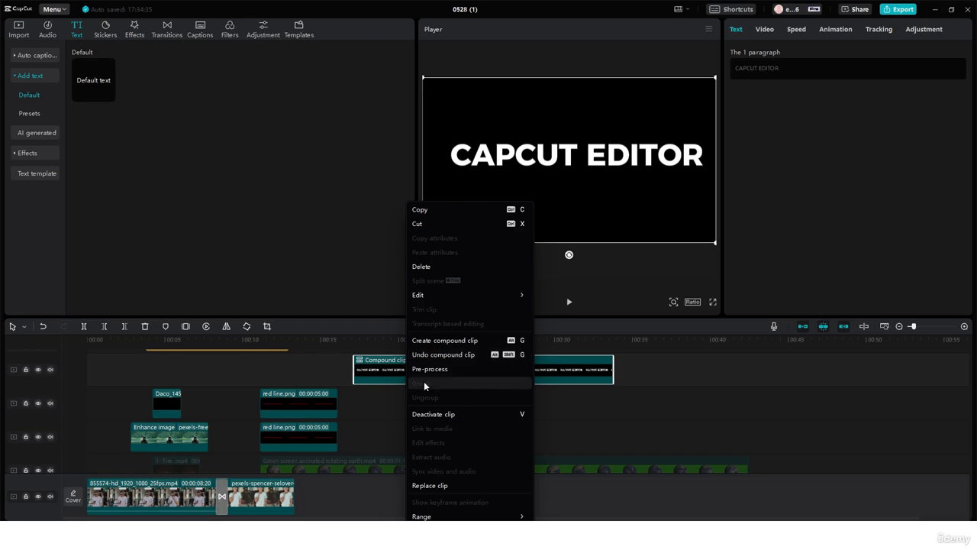
left_click(364, 327)
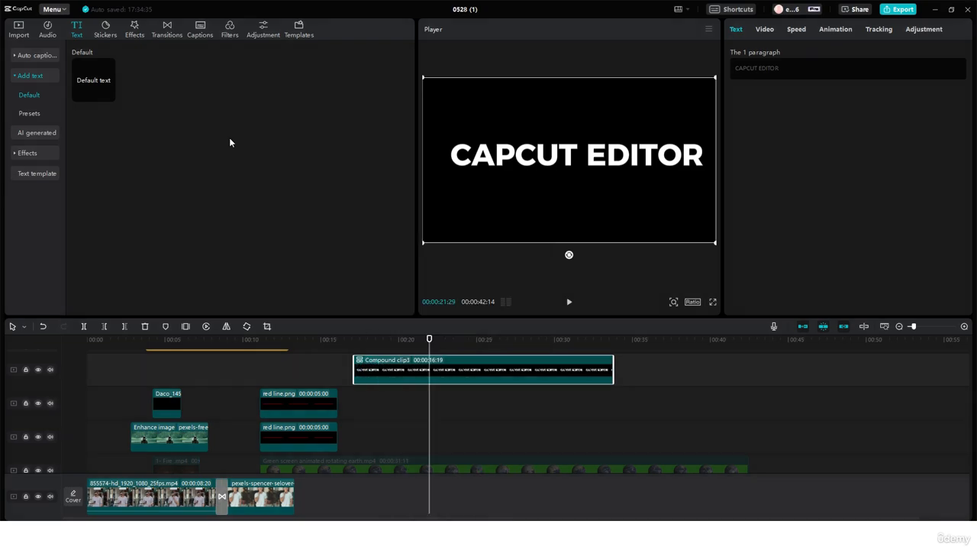
- Search the video effects for "flash" and apply Flash Vibration to the title's compound clip
left_click(133, 29)
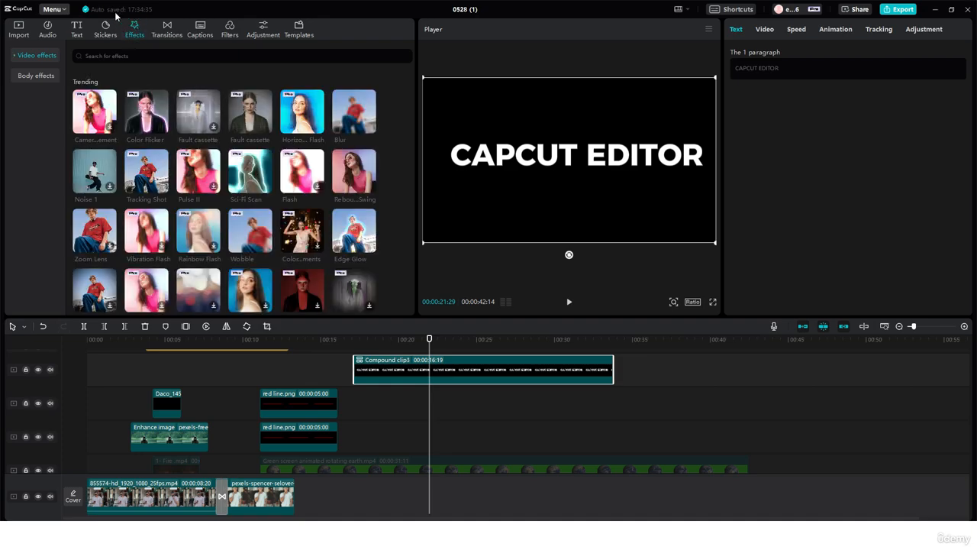
left_click(102, 58)
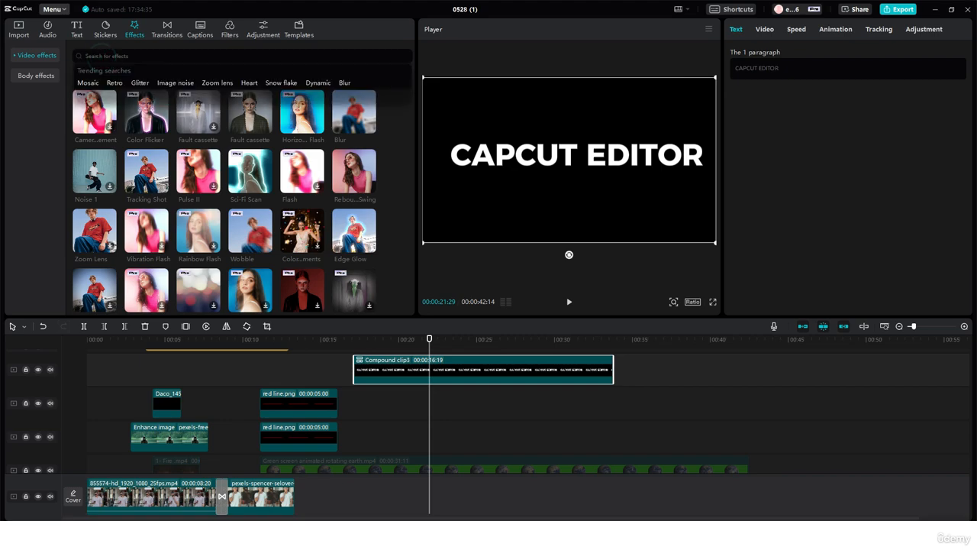
type("flash")
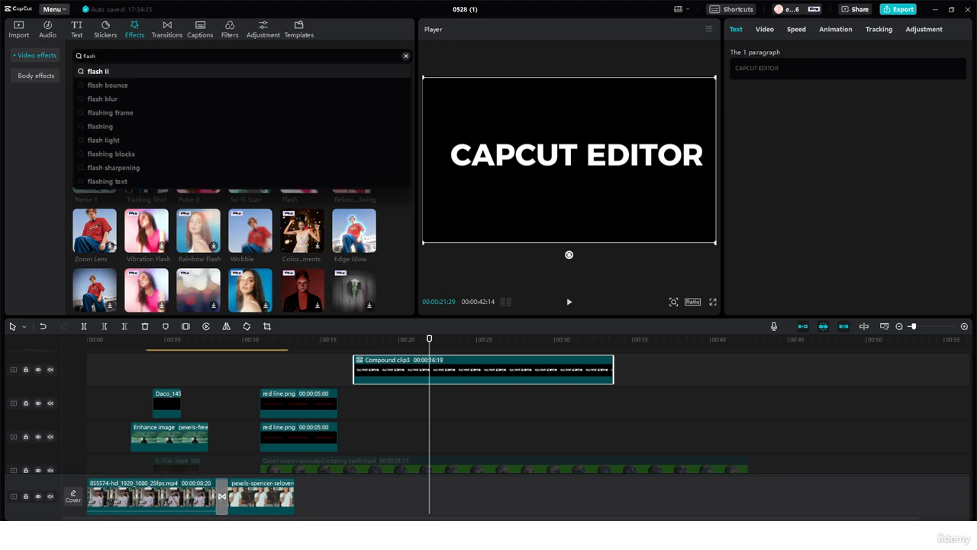
key("Return")
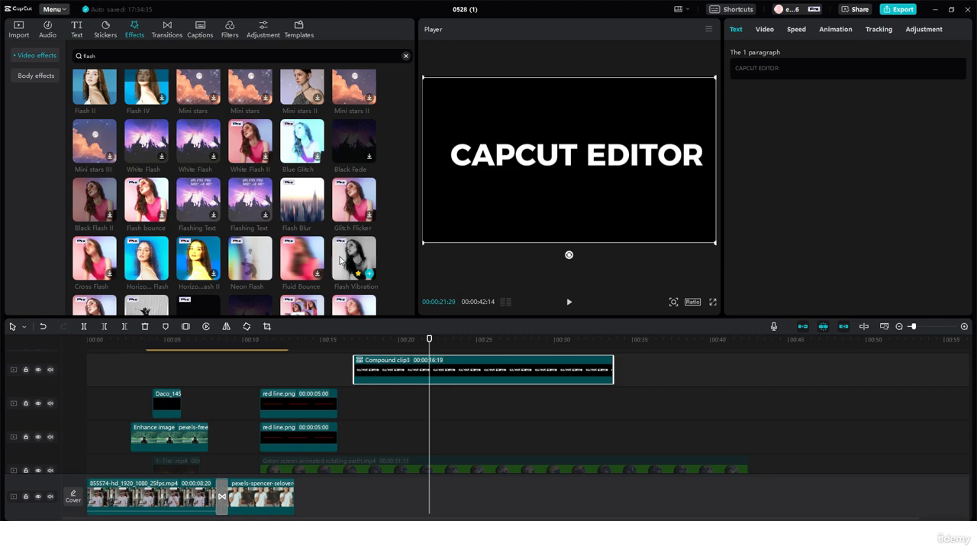
left_click_drag(354, 257, 389, 374)
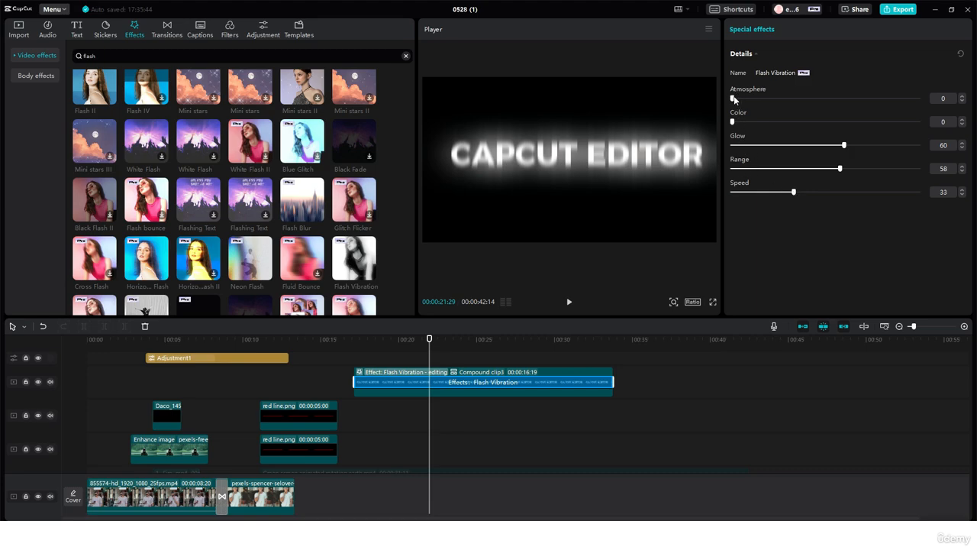
- Set the Flash Vibration effect's Atmosphere to 100, Speed to 0 and Color to 32
left_click_drag(732, 99, 920, 101)
left_click_drag(793, 193, 686, 191)
left_click_drag(734, 122, 793, 132)
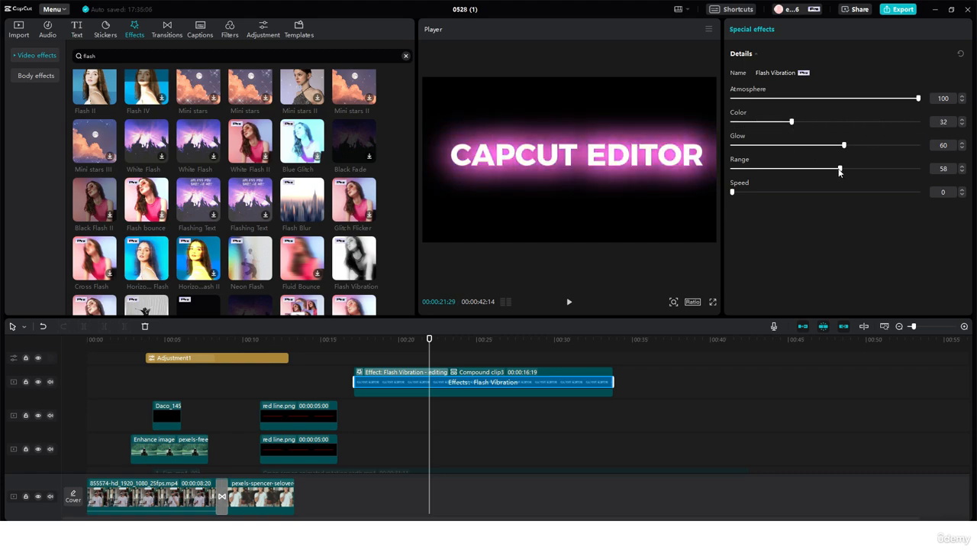
- Try different Glow and Range strengths on Flash Vibration, settling on Glow 13 and Range 12, with Color at 98
left_click_drag(838, 169, 739, 145)
left_click_drag(845, 166, 920, 168)
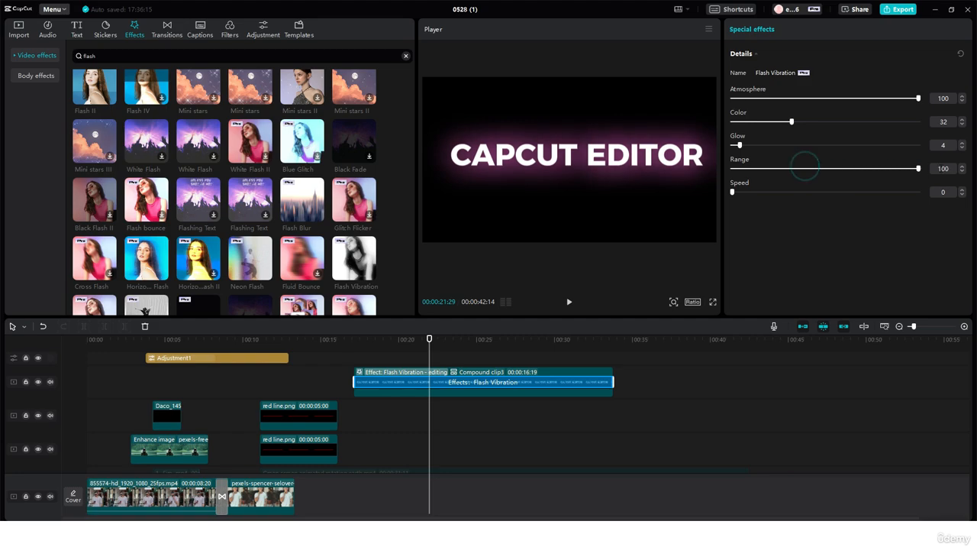
left_click_drag(739, 145, 749, 145)
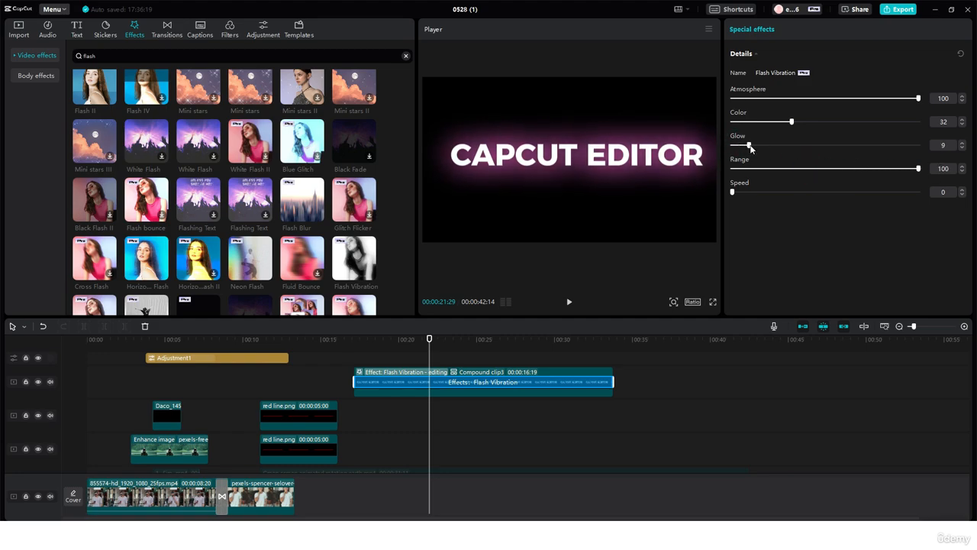
left_click_drag(750, 146, 886, 149)
left_click_drag(739, 168, 789, 148)
left_click(774, 145)
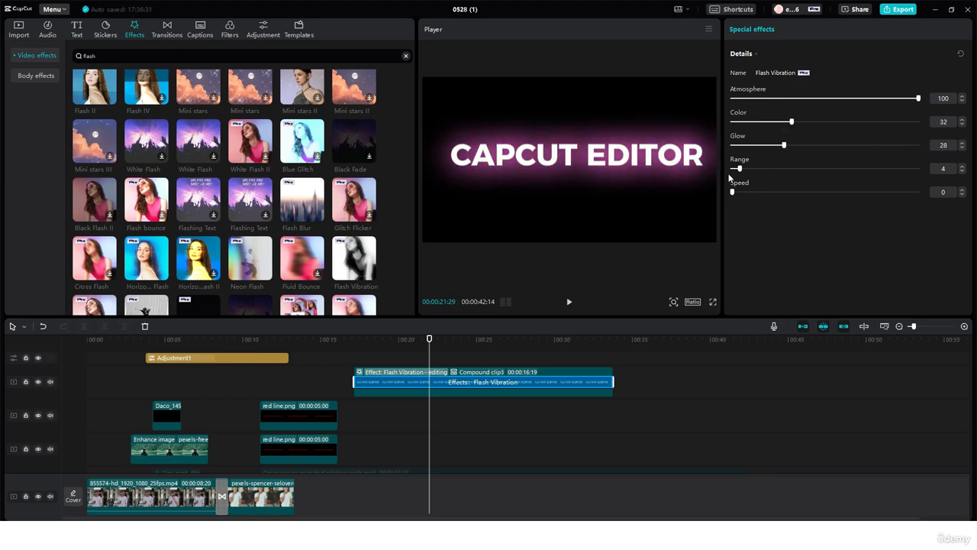
mouse_move(738, 170)
left_mouse_down()
mouse_move(720, 177)
mouse_move(736, 169)
left_mouse_up()
left_click_drag(783, 145, 757, 172)
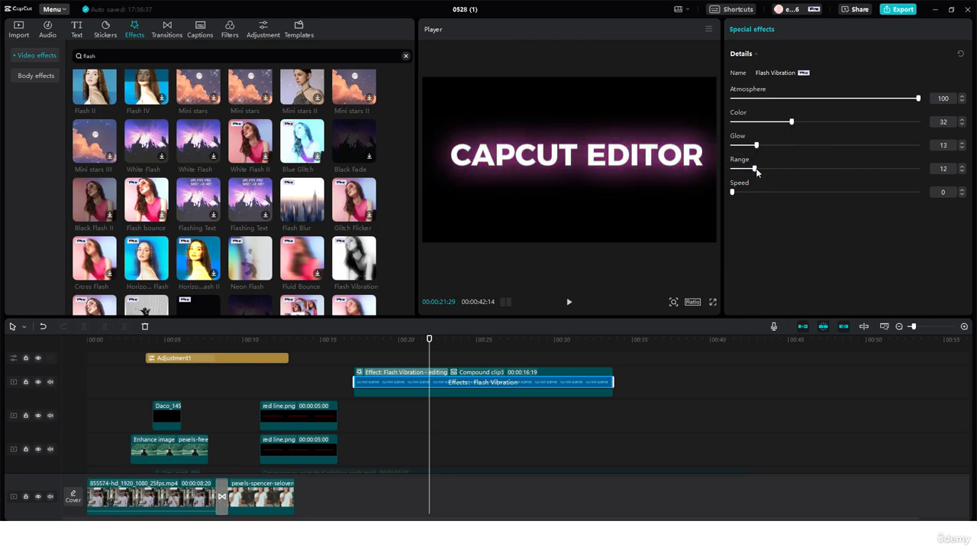
left_click_drag(794, 123, 922, 126)
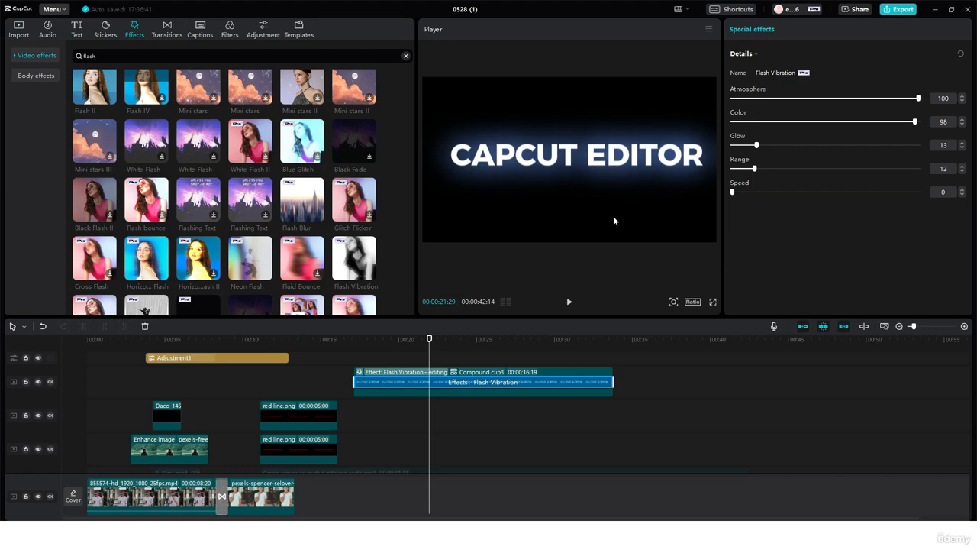
- Add a second Flash Vibration effect to the compound clip, with Atmosphere 100 and Speed 0
left_click(481, 388)
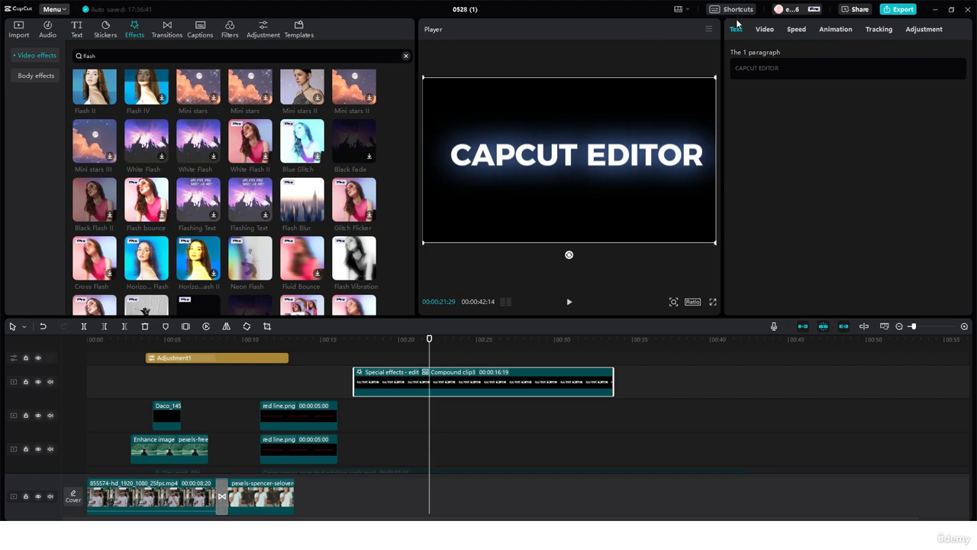
left_click(765, 29)
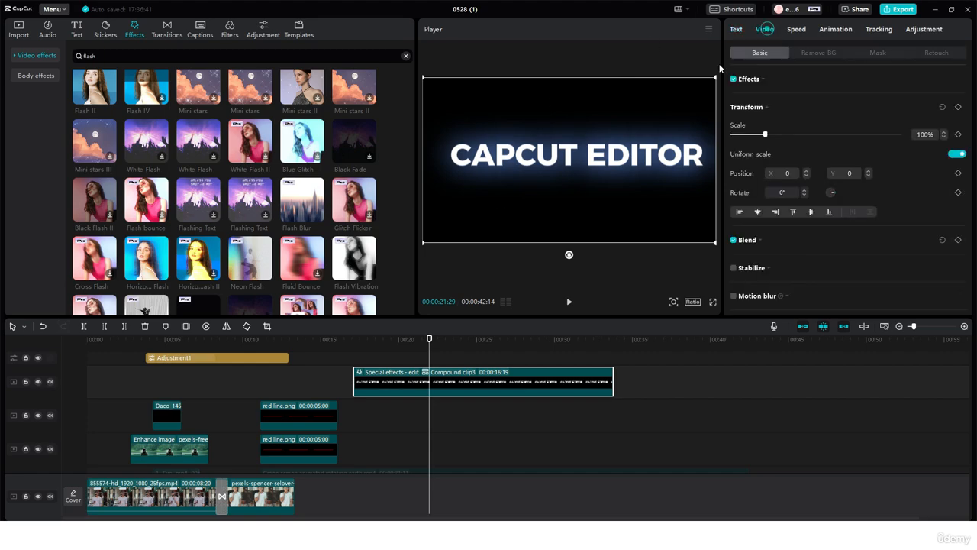
left_click_drag(341, 273, 442, 382)
left_click_drag(765, 98, 924, 98)
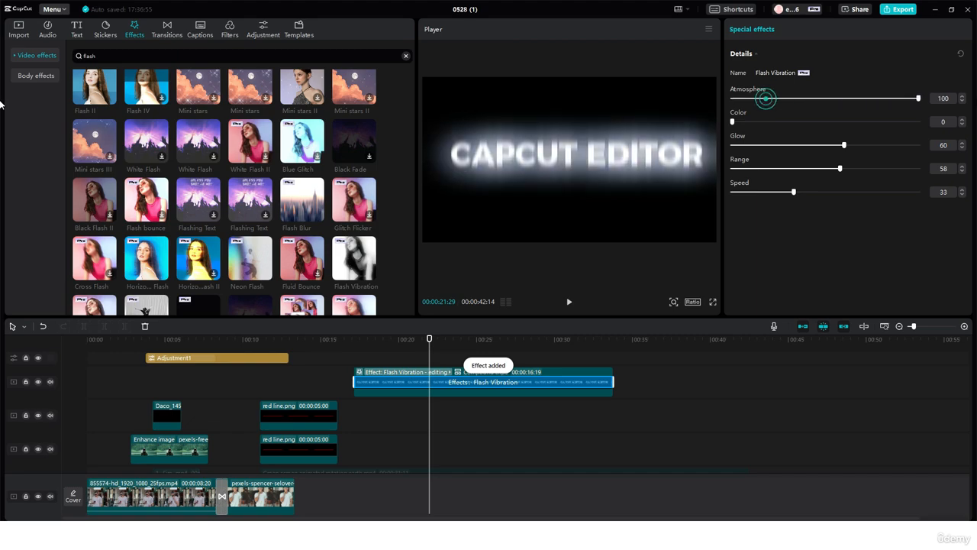
left_click_drag(794, 192, 693, 187)
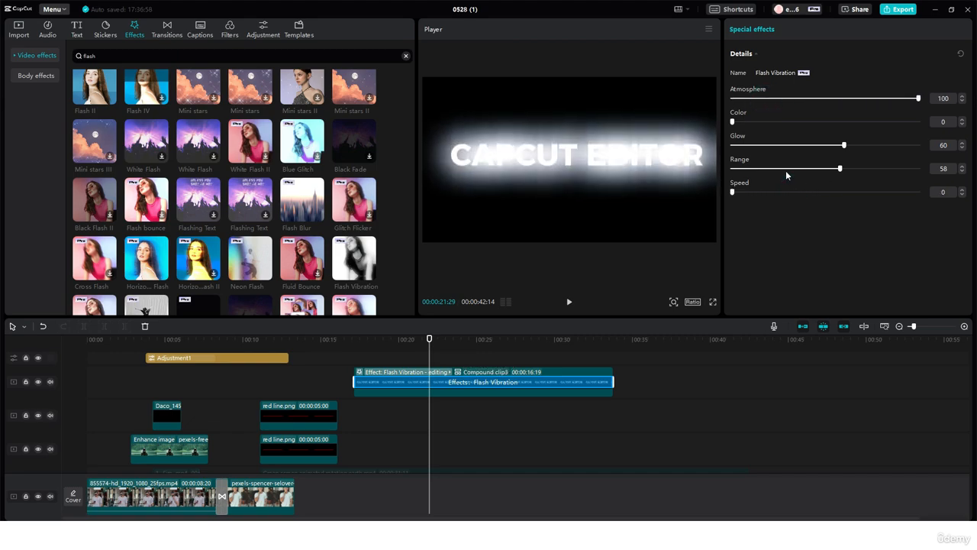
- Set the second Flash Vibration effect's Range to 1, Color to 69 and Glow to 28
left_click_drag(787, 170, 734, 173)
left_click_drag(750, 120, 784, 155)
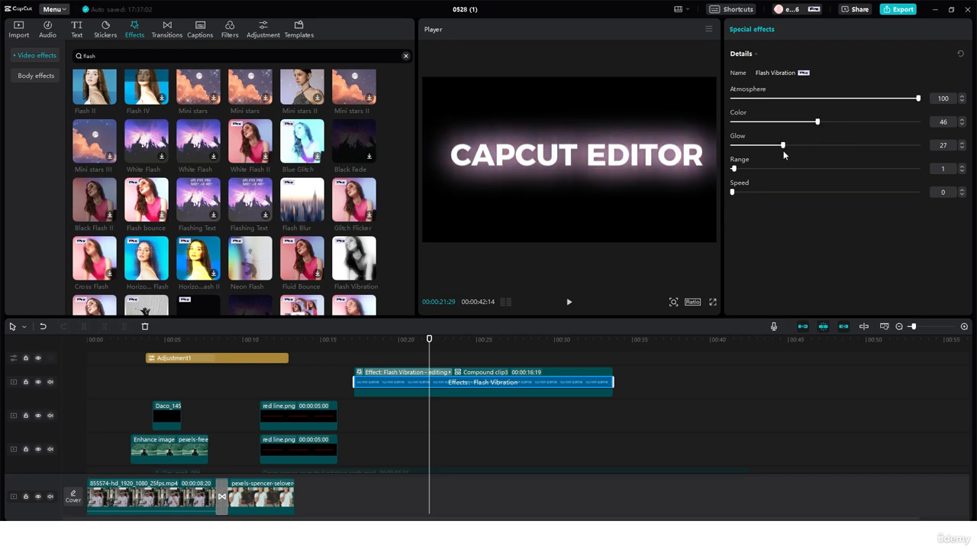
left_click(799, 145)
left_click_drag(817, 122, 863, 126)
mouse_move(800, 147)
left_mouse_down()
mouse_move(759, 144)
mouse_move(784, 145)
left_mouse_up()
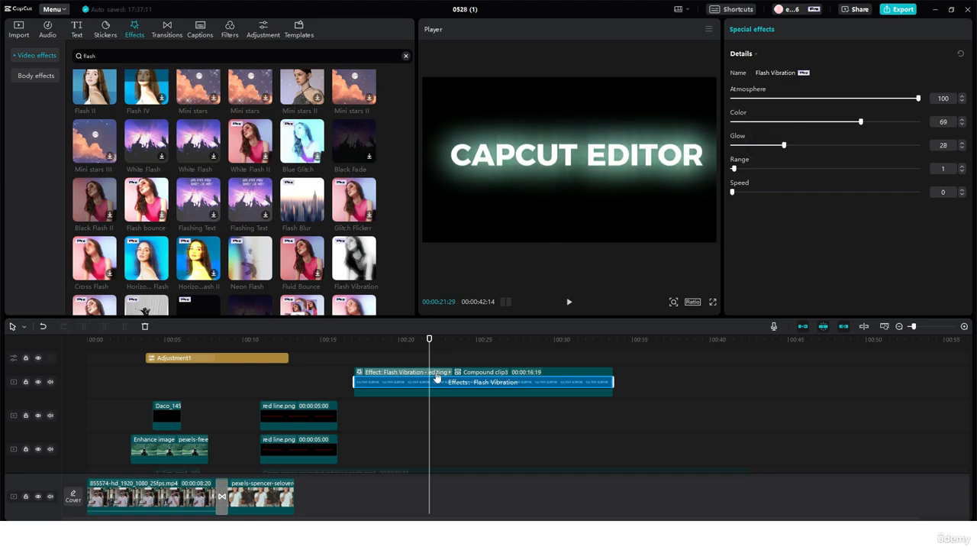